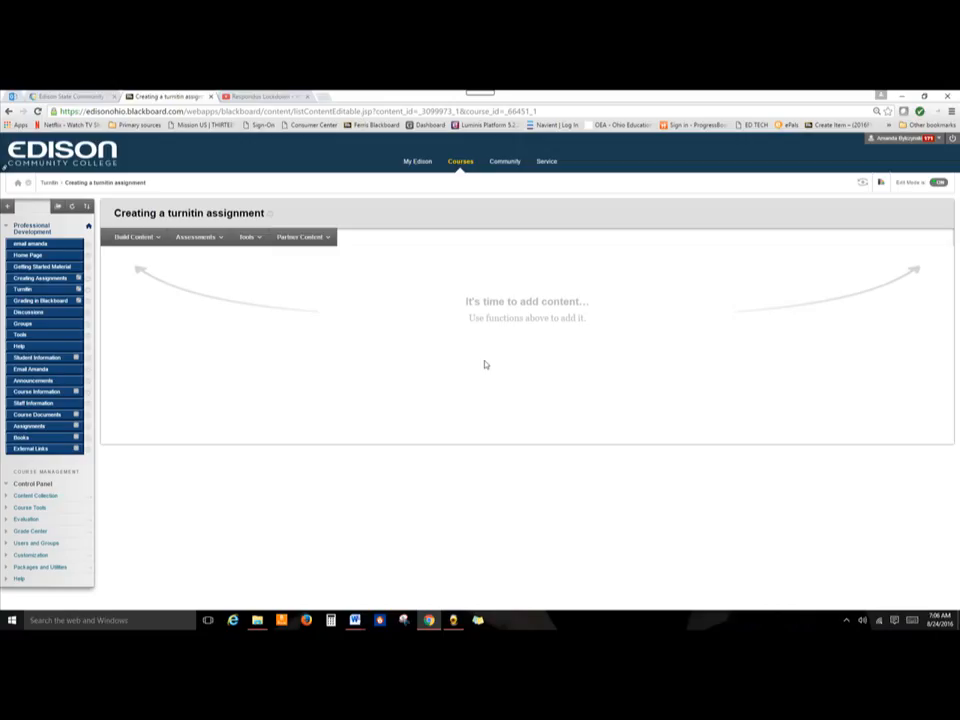
# Create a content item named "assignment" with random placeholder text in its body, and submit it
pyautogui.click(134, 237)
pyautogui.click(137, 236)
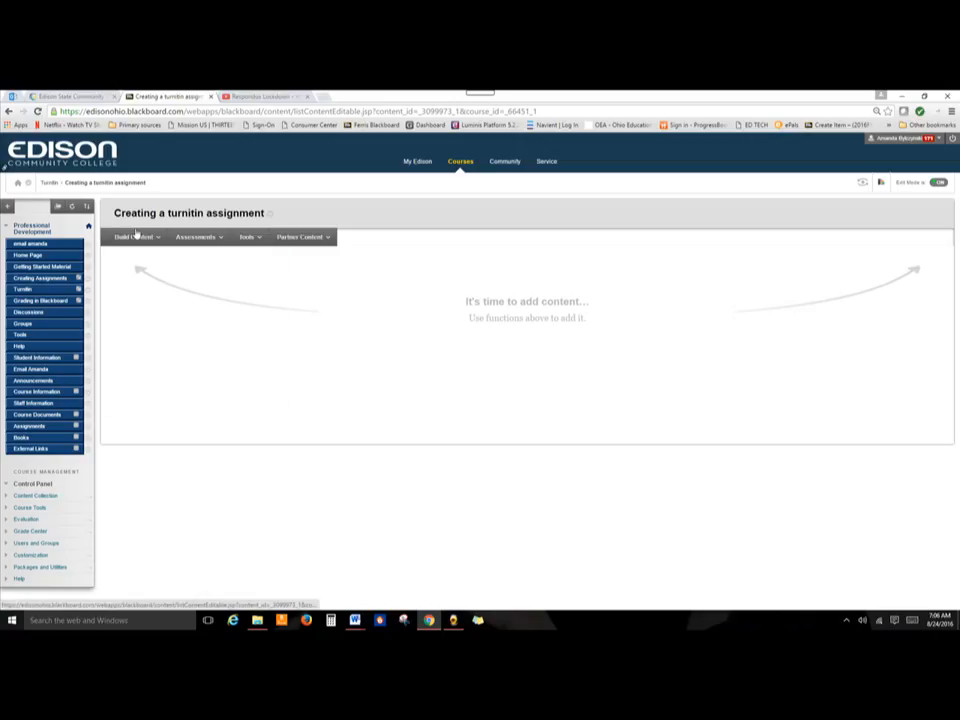
pyautogui.click(137, 237)
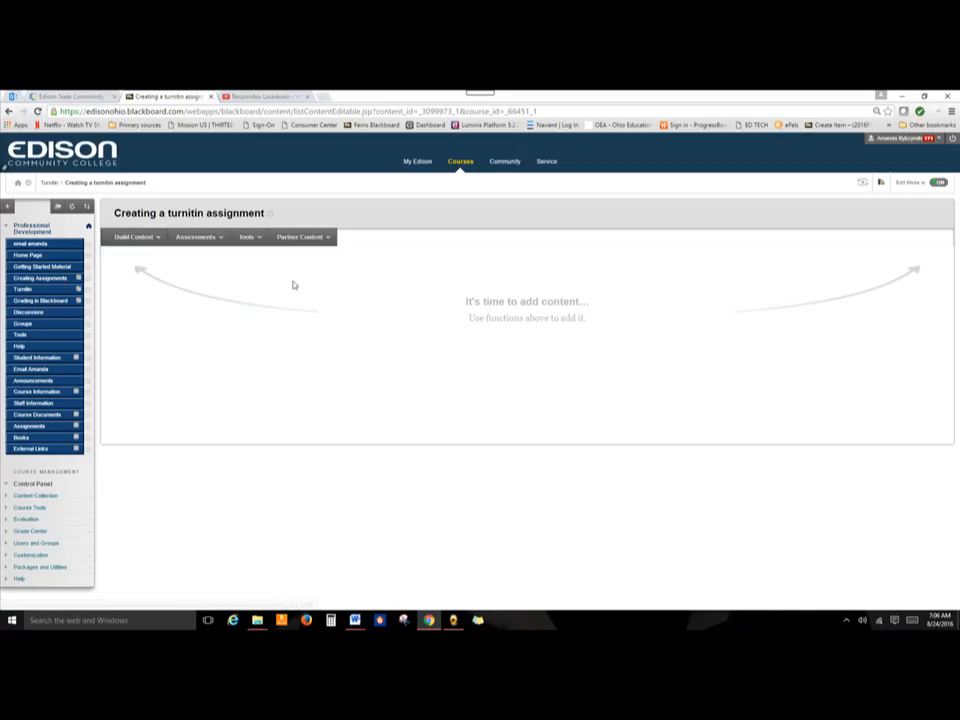
pyautogui.click(137, 237)
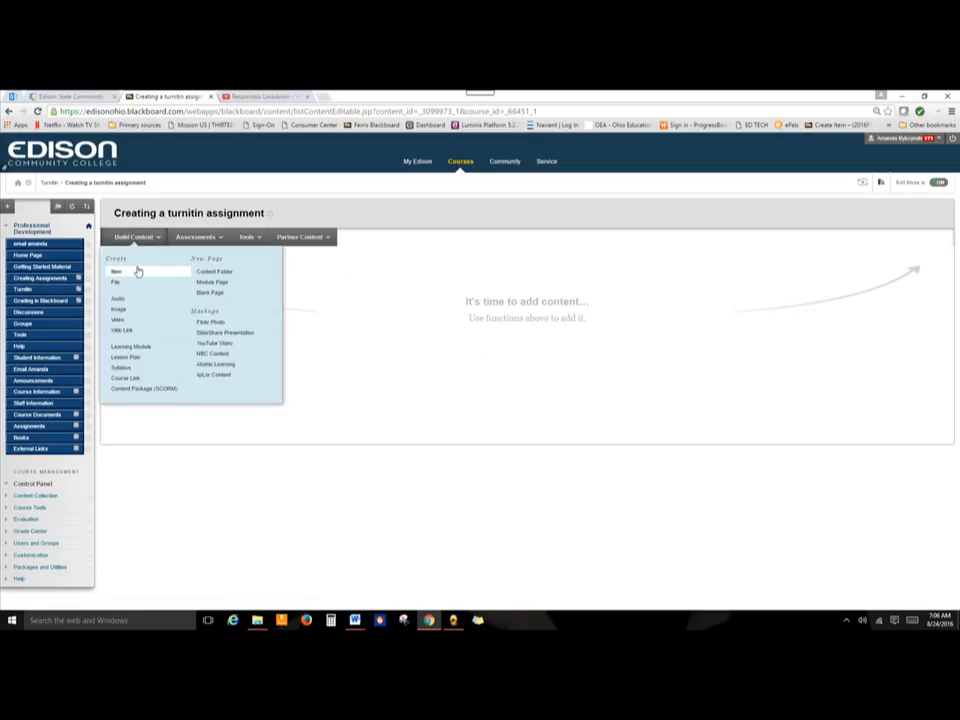
pyautogui.click(137, 270)
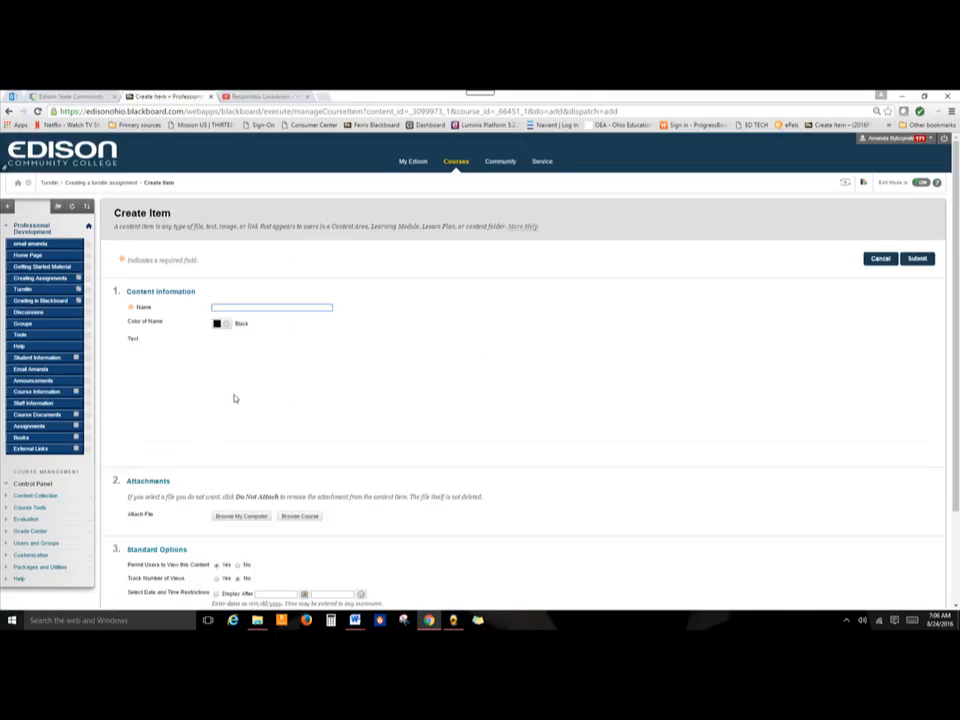
pyautogui.write('assignment')
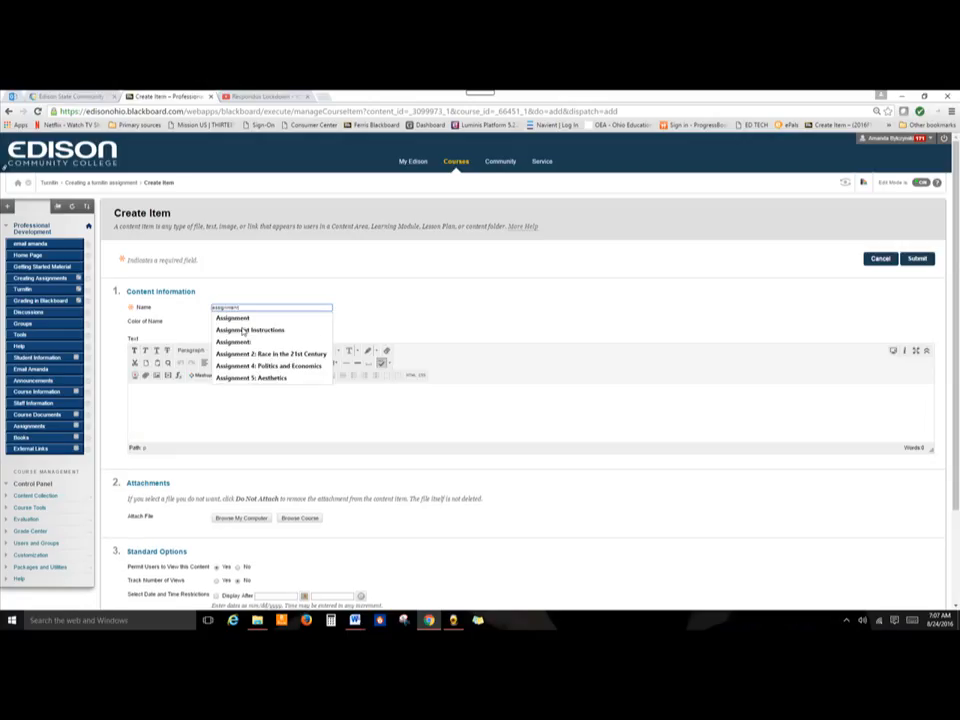
pyautogui.click(193, 408)
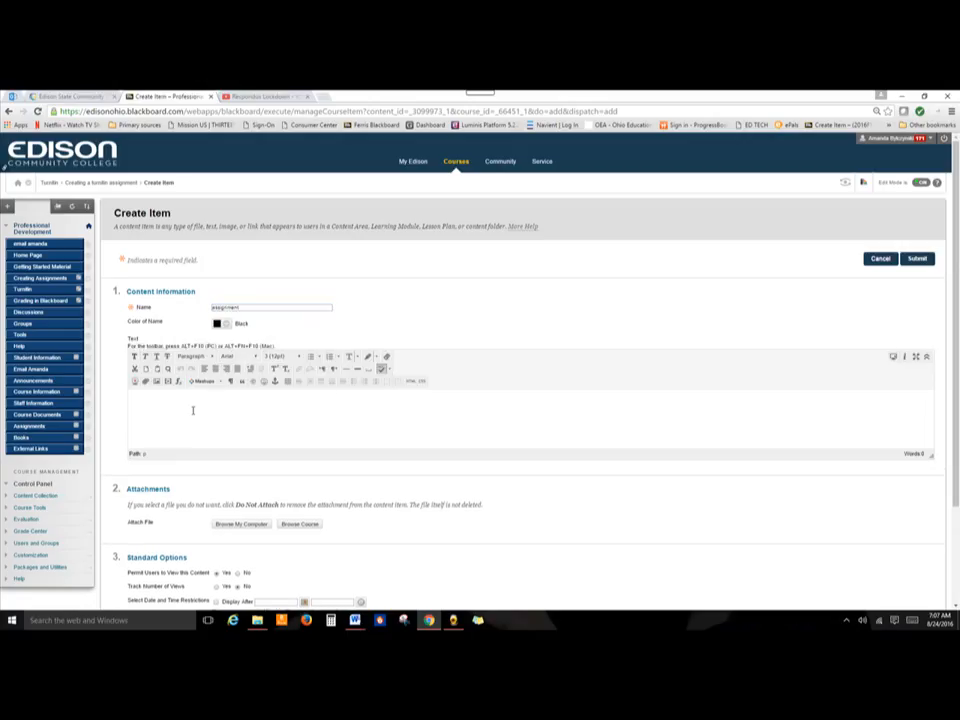
pyautogui.write('dj;flasjid fo ija;sdf; alskj flaksdj fpoajefpakoedjf;v sja f;')
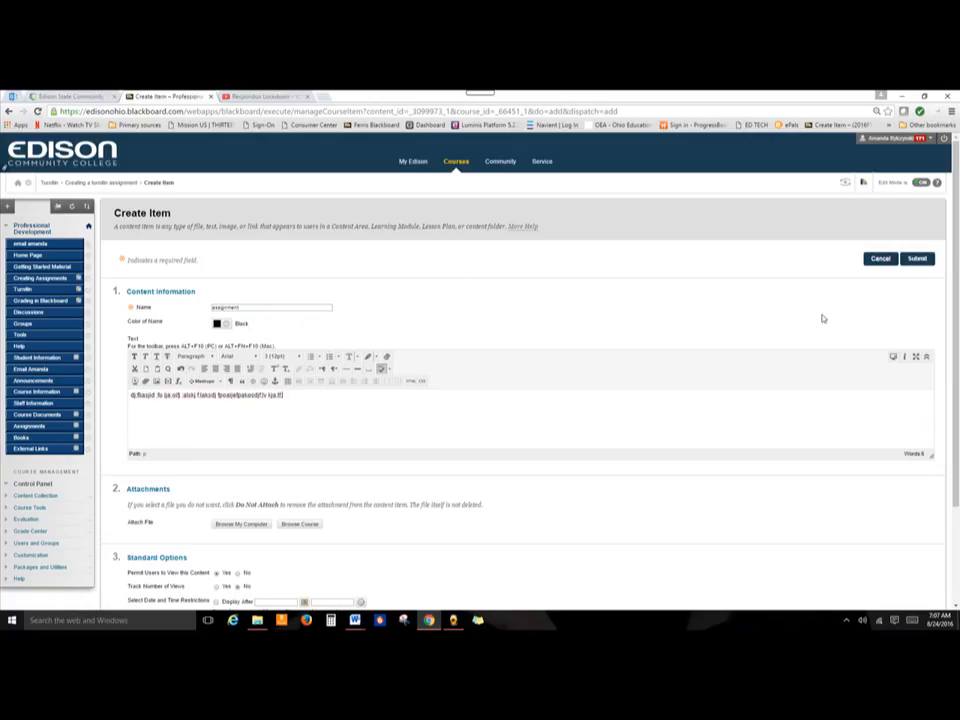
pyautogui.click(918, 259)
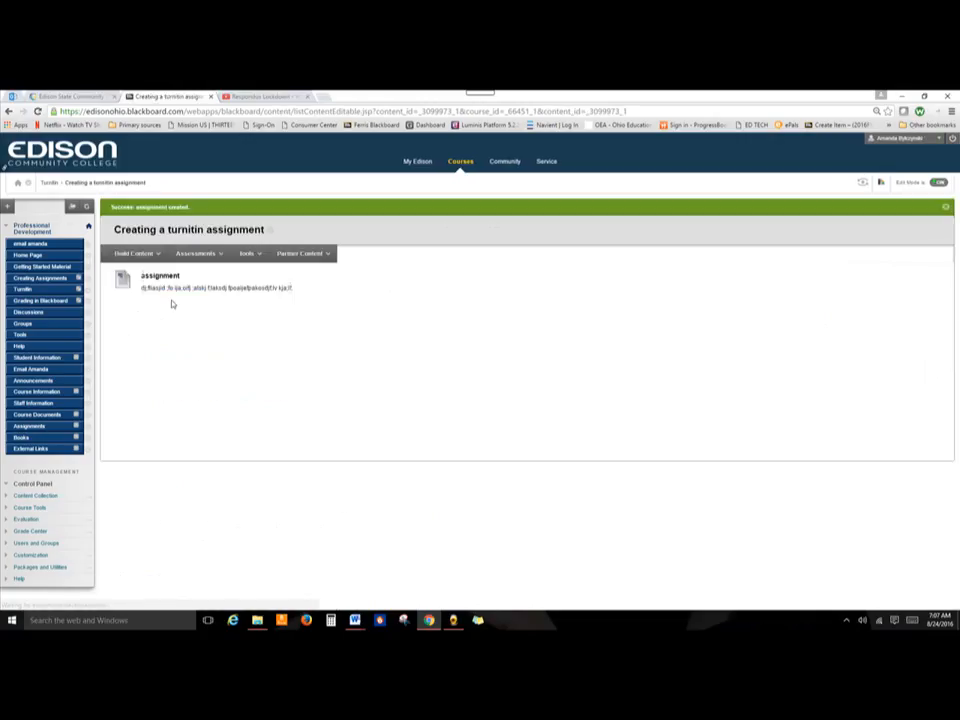
# Start a new Turnitin assignment, view the PeerMark and Revision type descriptions, and continue with Paper Assignment as the type
pyautogui.click(195, 254)
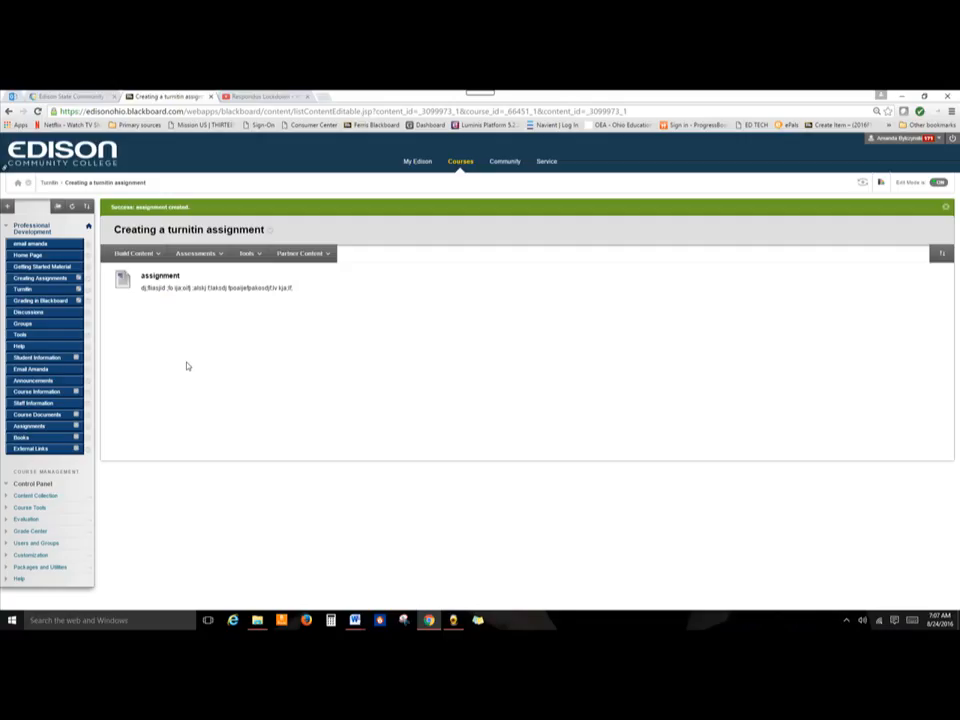
pyautogui.click(200, 254)
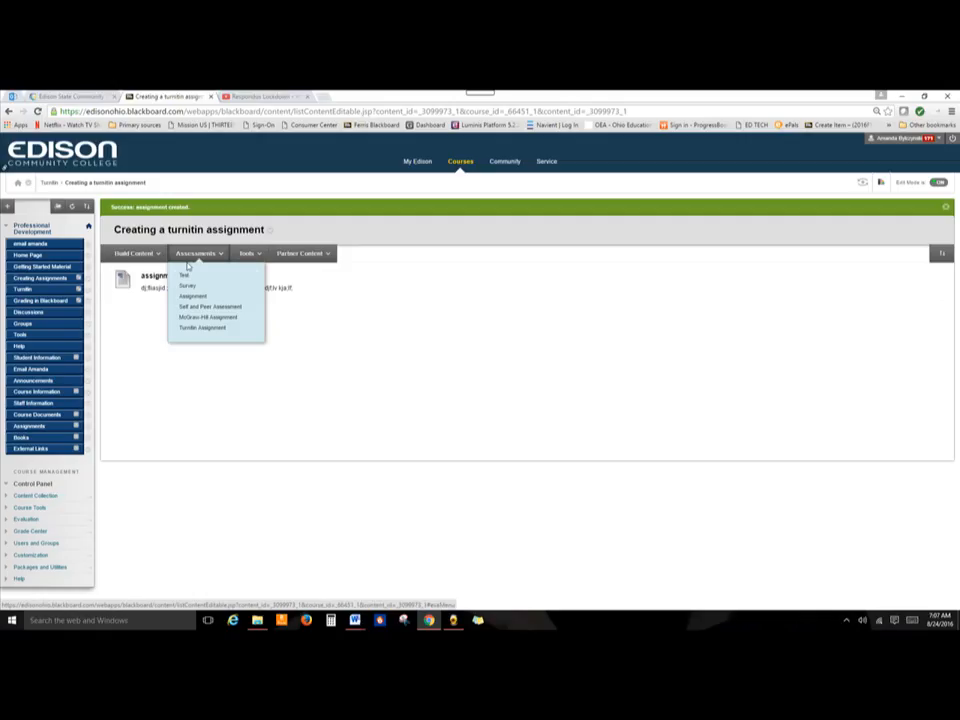
pyautogui.click(186, 330)
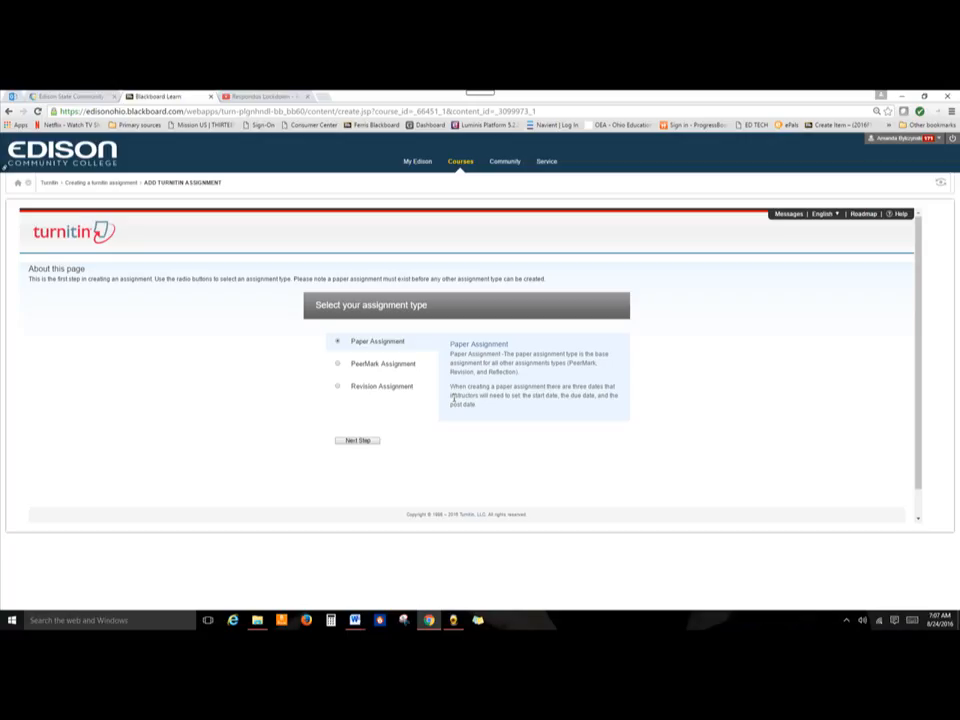
pyautogui.click(401, 366)
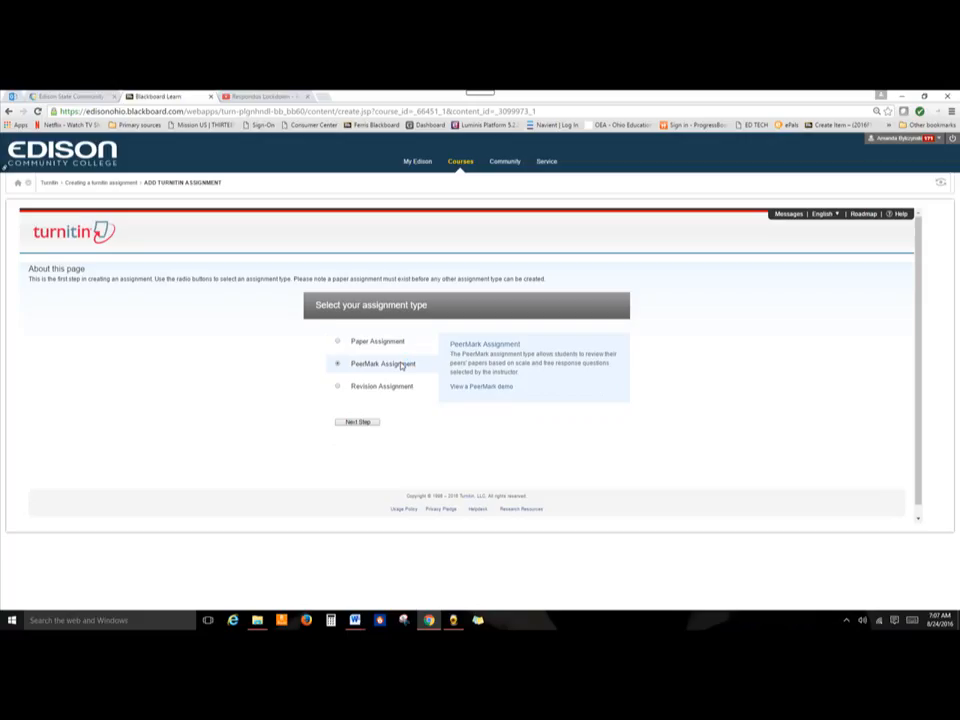
pyautogui.click(392, 389)
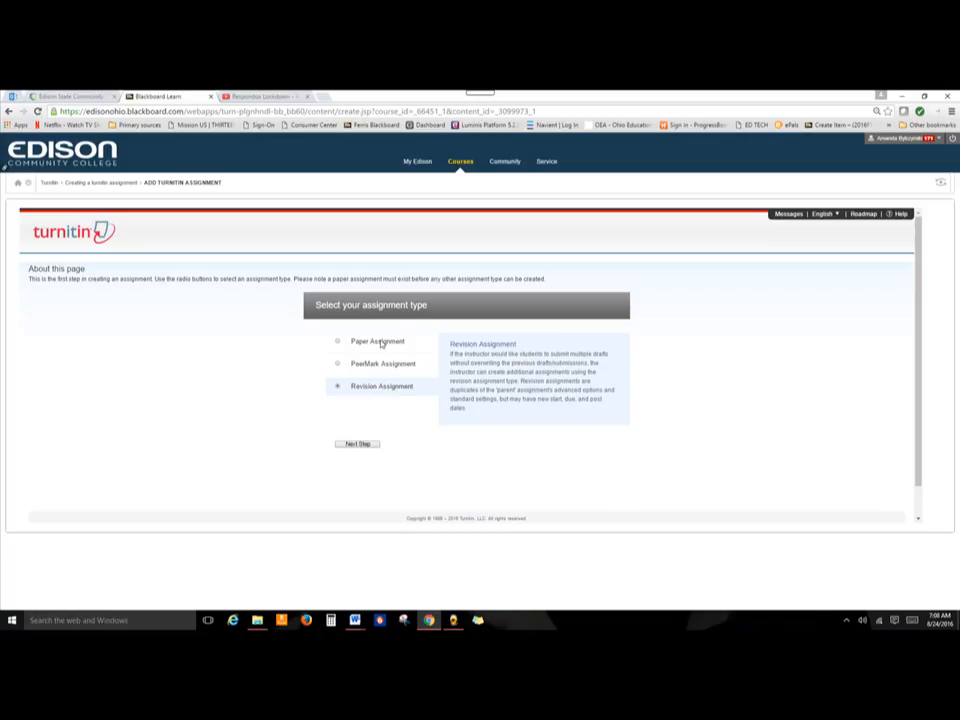
pyautogui.click(381, 344)
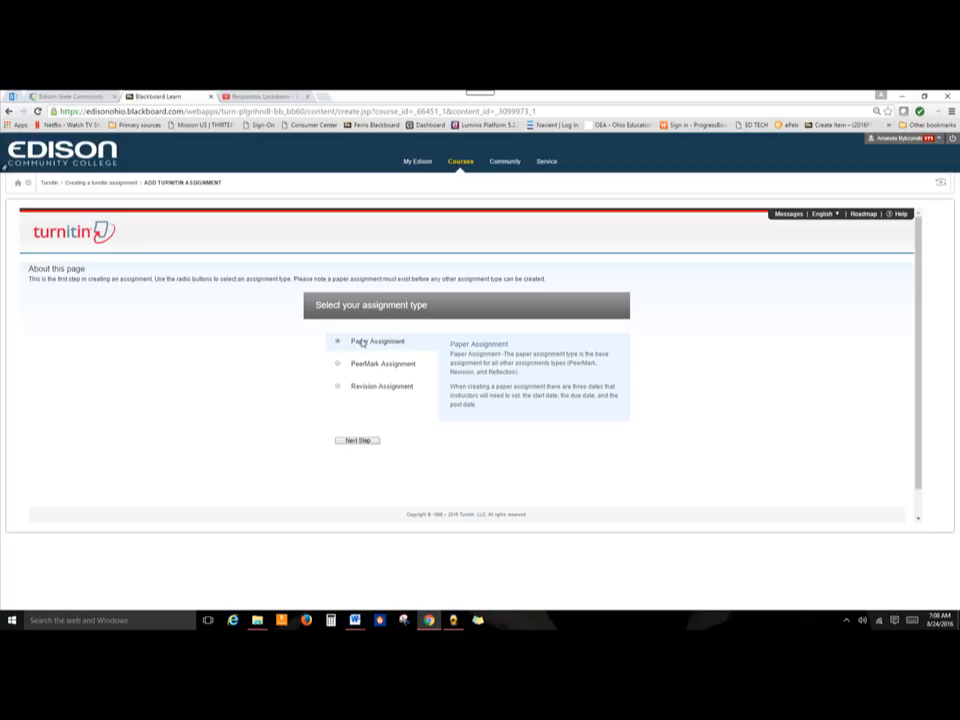
pyautogui.click(361, 442)
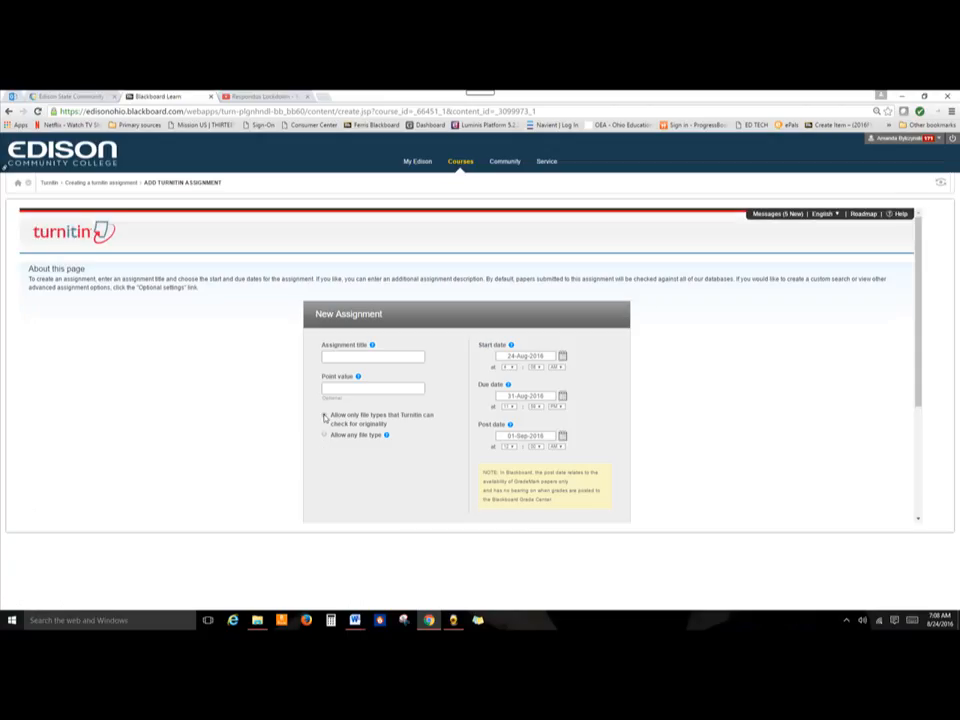
# Title the new assignment "Creating Turnitin assignment dropbox" and set its point value to 1000
pyautogui.click(353, 356)
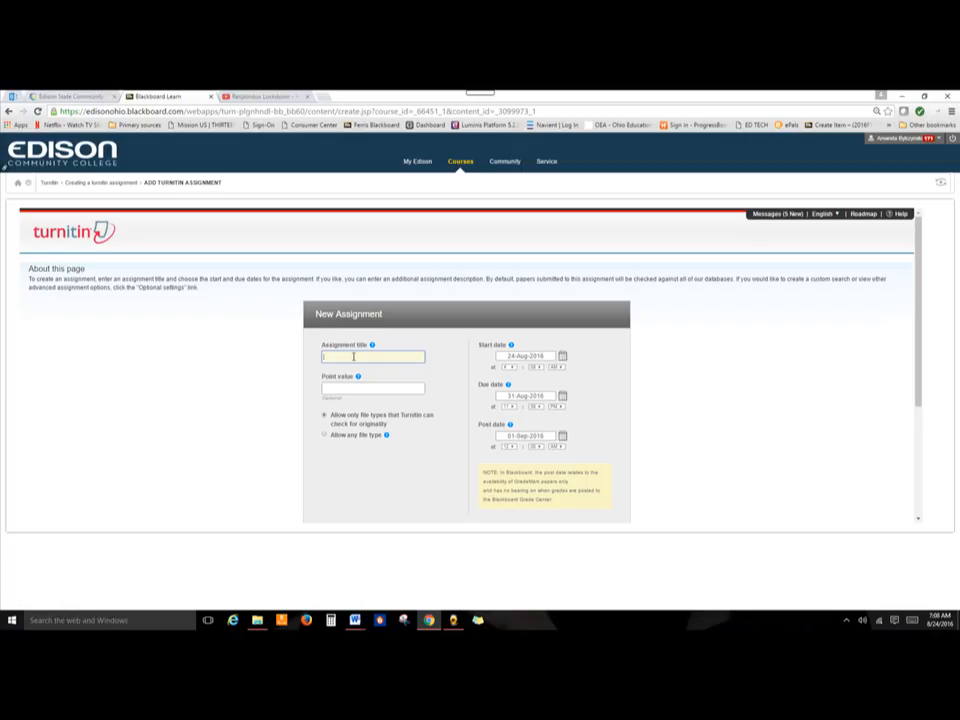
pyautogui.write('Creating Turnitin assignment dropbox')
pyautogui.click(368, 390)
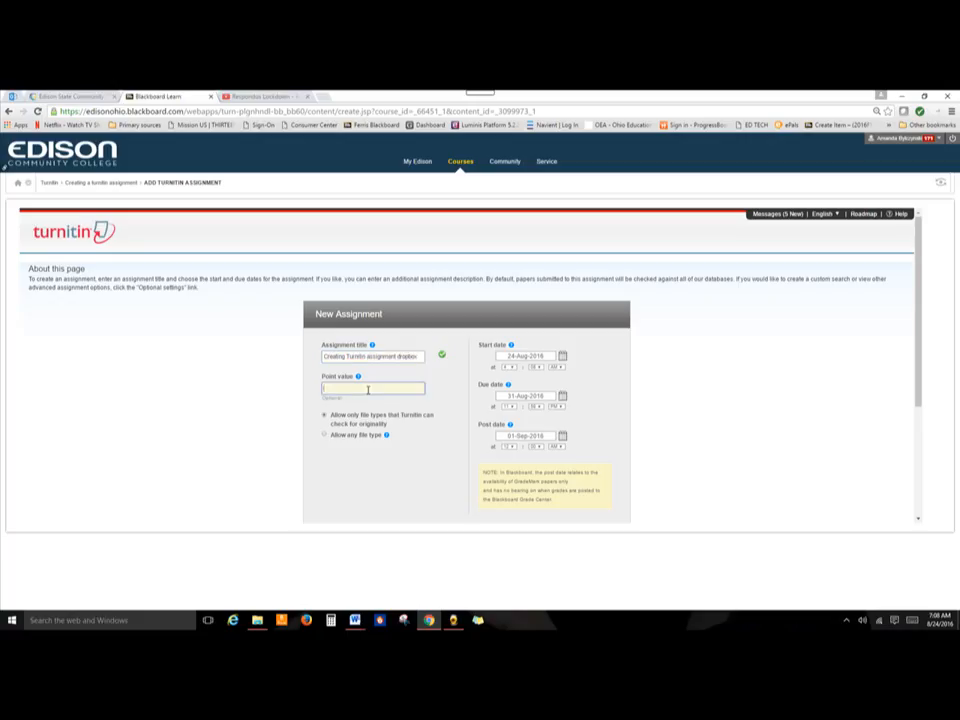
pyautogui.write('1000')
pyautogui.press('BackSpace')
# Set the assignment's start date to 01-Oct-2016
pyautogui.click(562, 358)
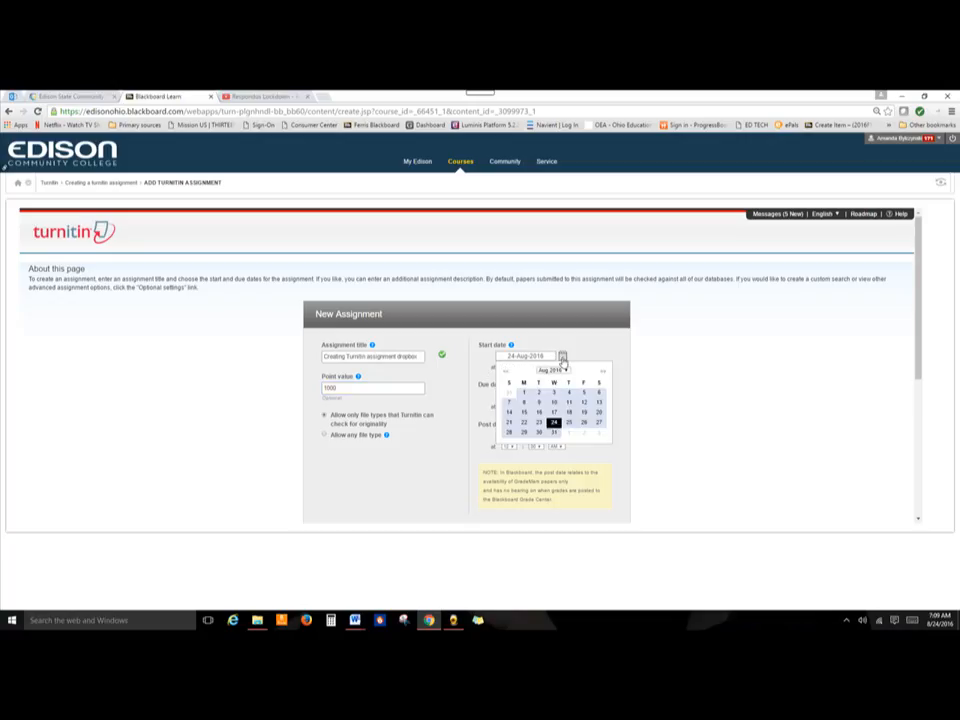
pyautogui.click(603, 373)
pyautogui.click(603, 373)
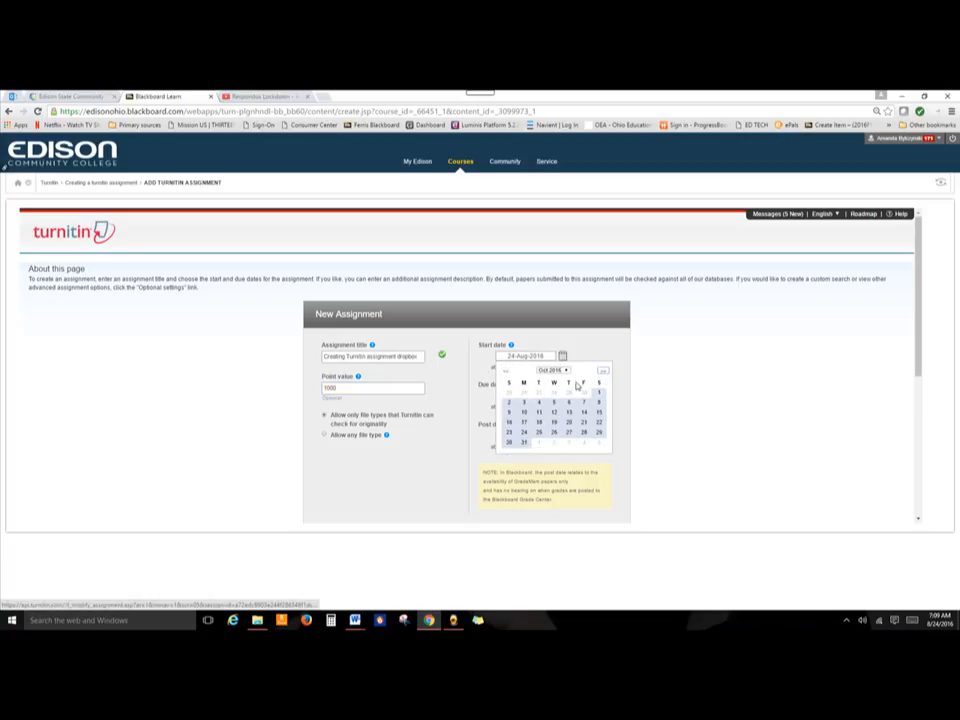
pyautogui.click(599, 392)
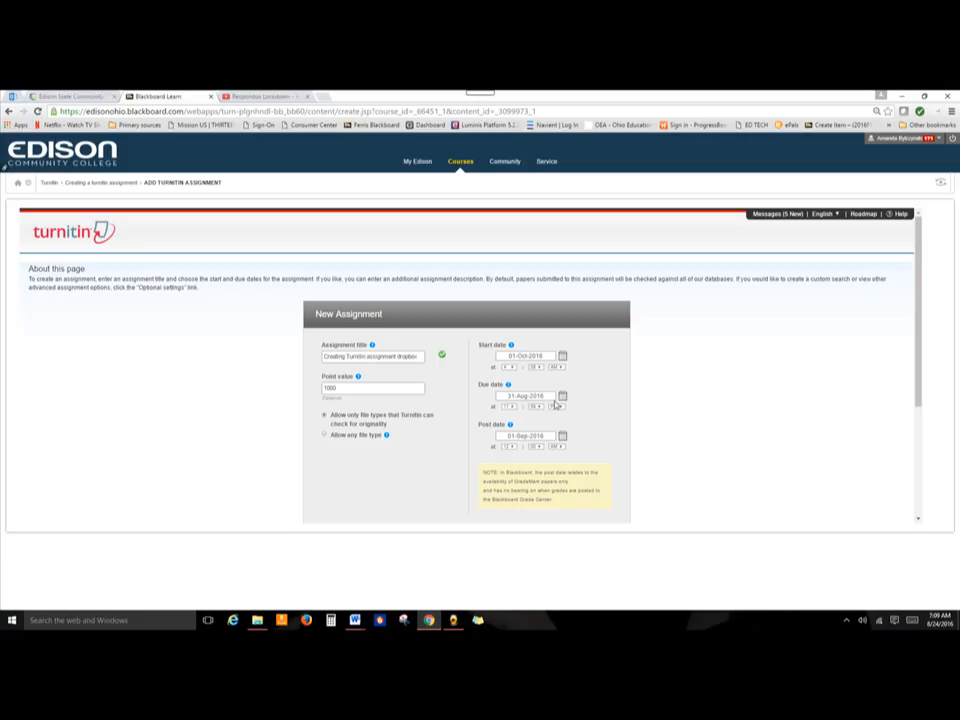
# Set the assignment's due date to 02-Oct-2016
pyautogui.click(562, 396)
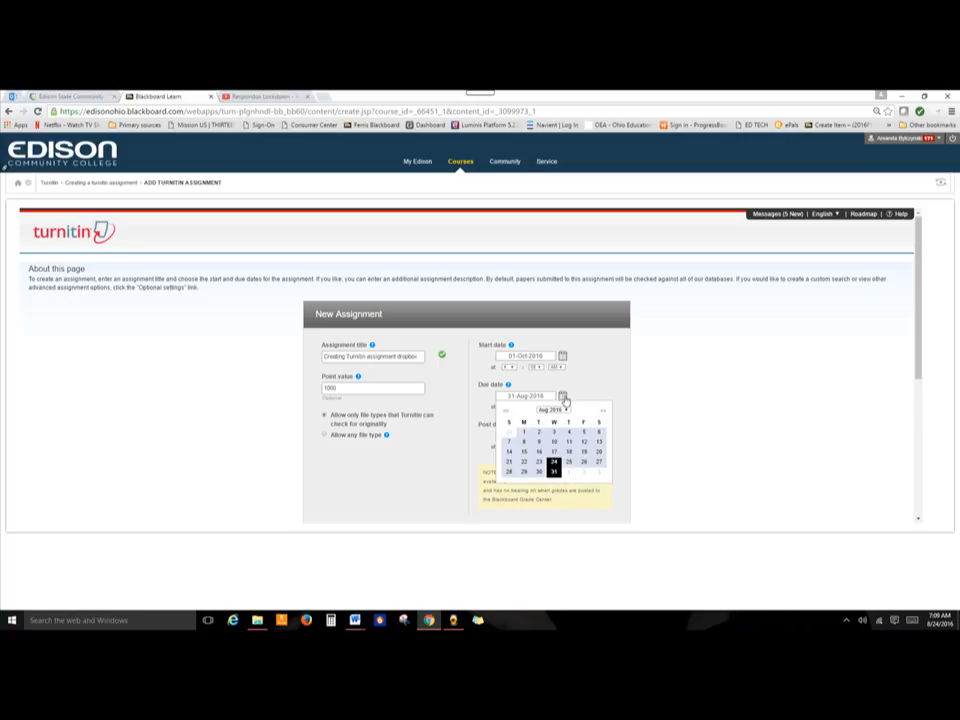
pyautogui.click(603, 411)
pyautogui.click(603, 411)
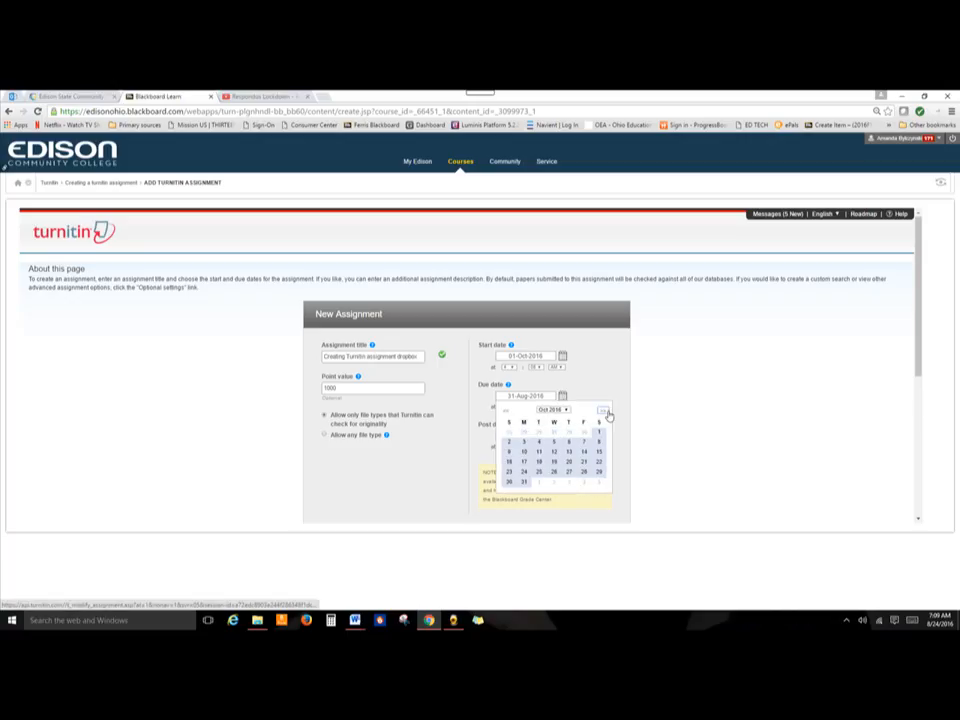
pyautogui.click(509, 442)
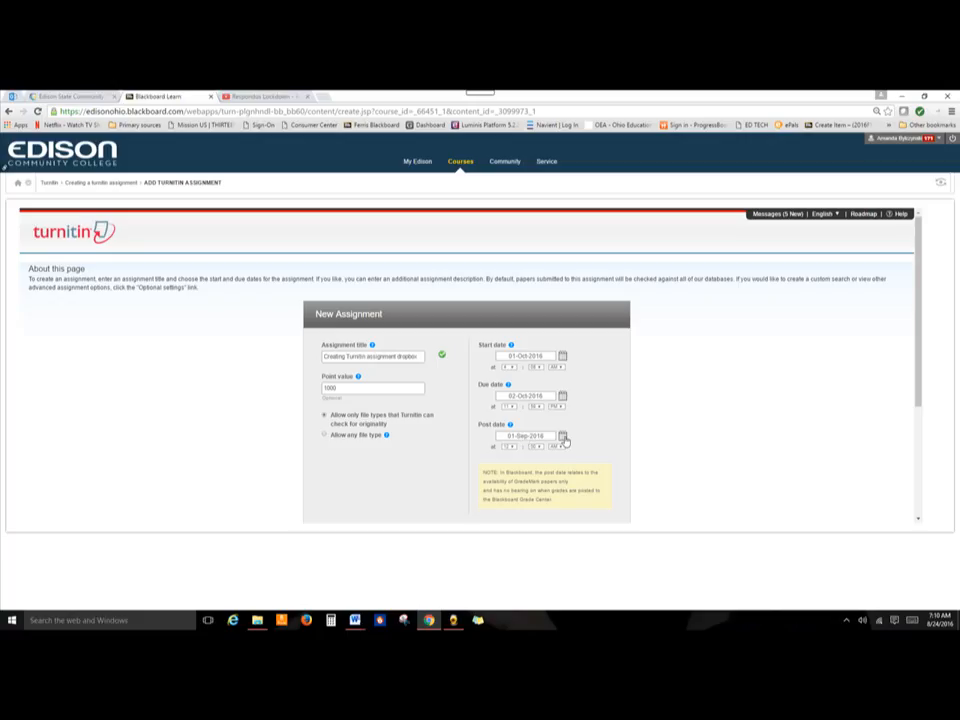
# Set the assignment's post date to 06-Oct-2016
pyautogui.click(563, 438)
pyautogui.click(600, 453)
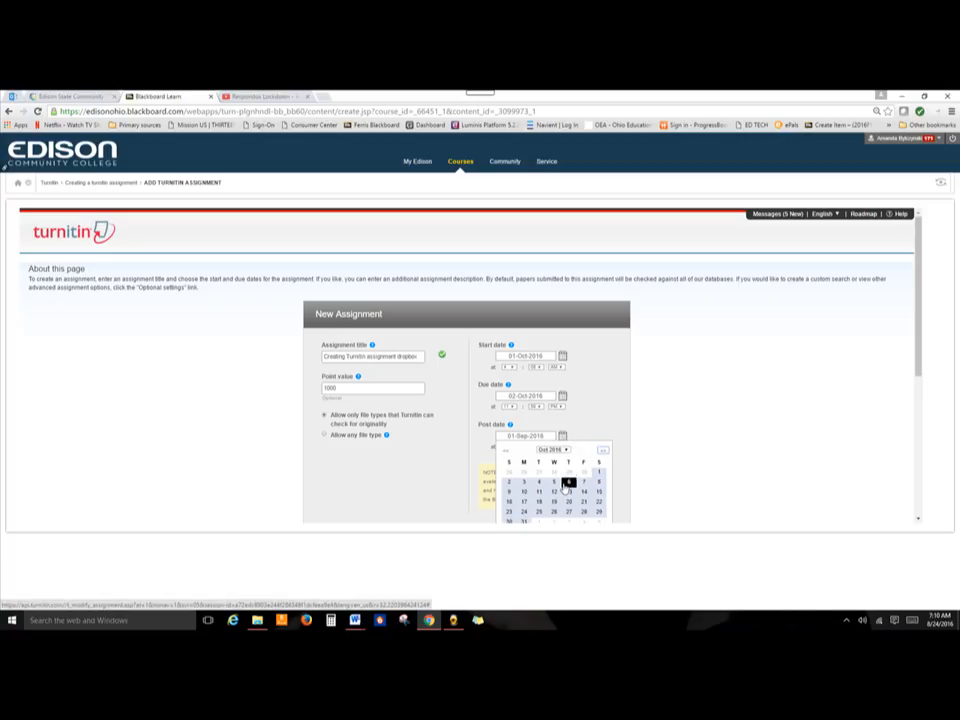
pyautogui.click(567, 484)
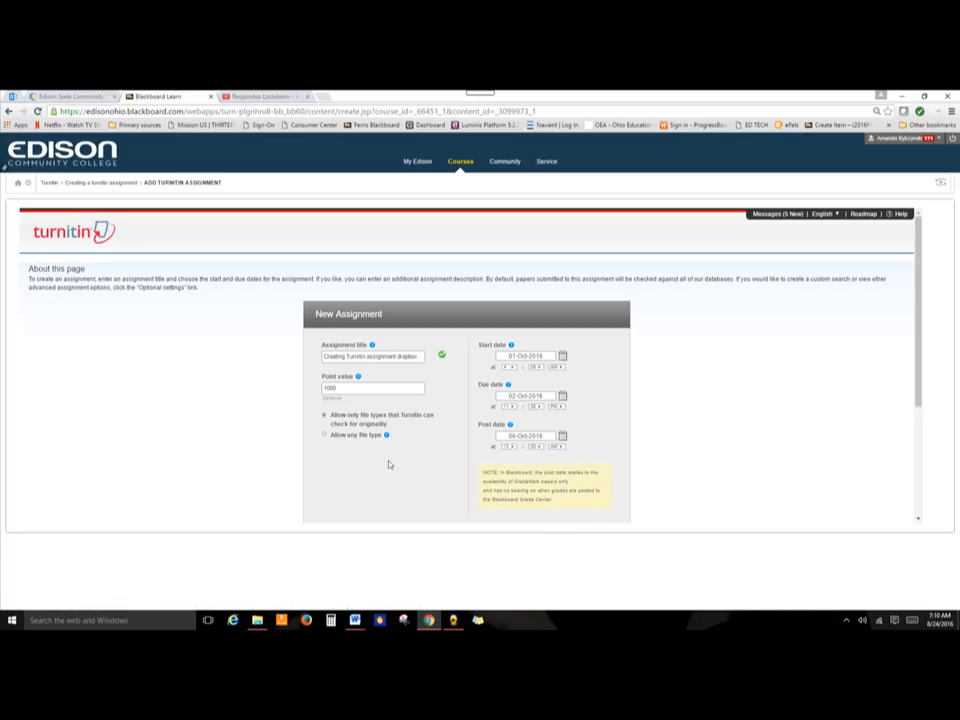
# Change the assignment's post date to 01-Oct-2016
pyautogui.click(564, 437)
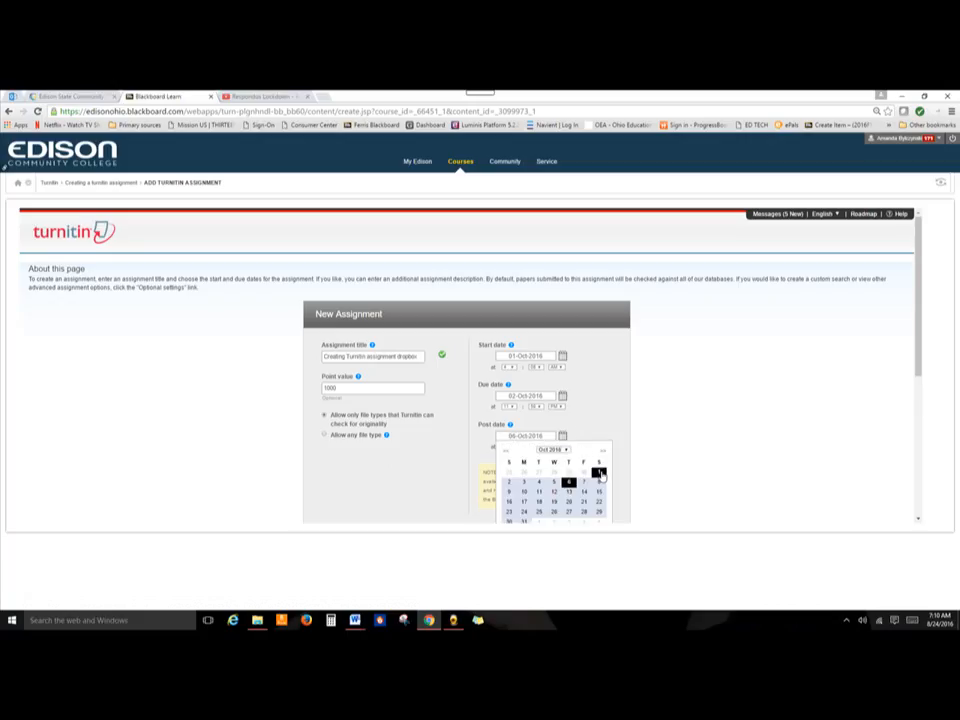
pyautogui.click(600, 472)
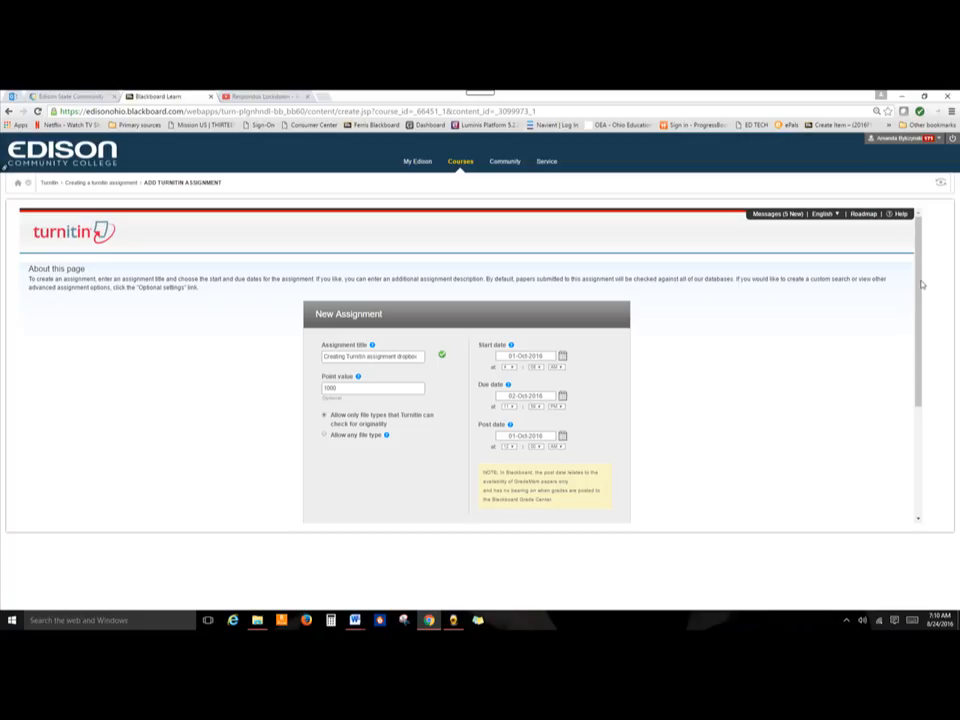
# Expand the optional settings and enter the special instructions "Submit your assignment here and print off your digital receipt"
pyautogui.scroll(-3, 918, 253)
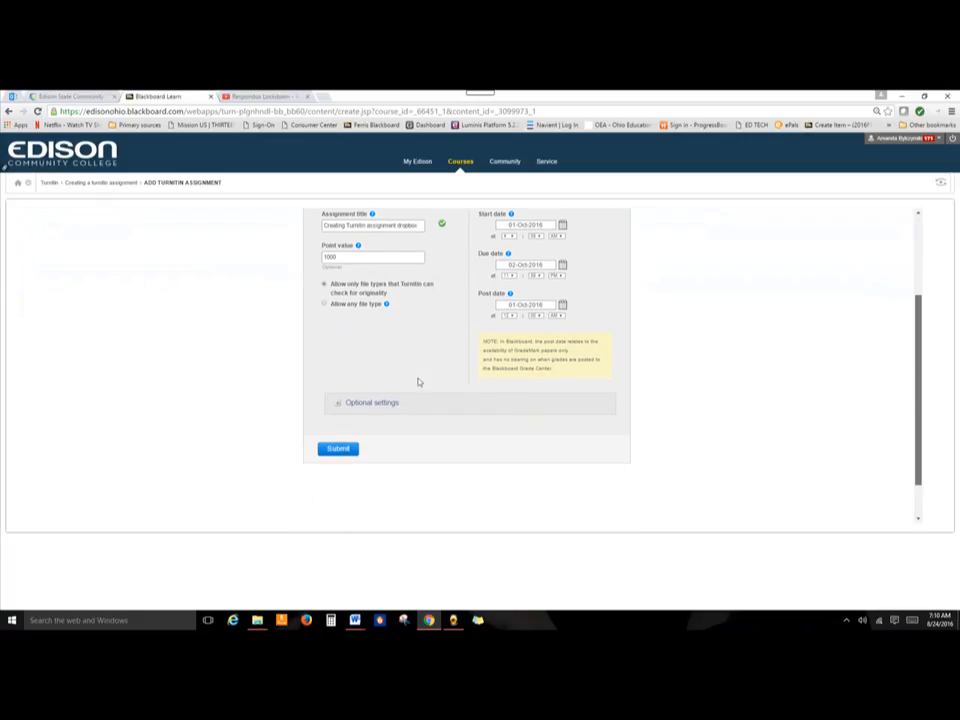
pyautogui.click(366, 404)
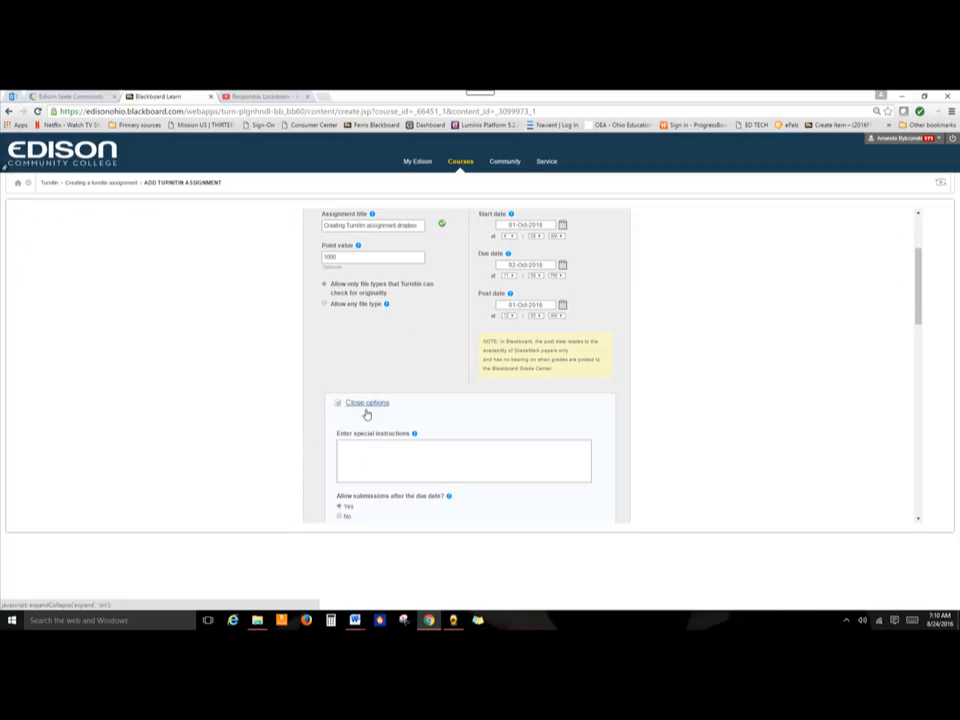
pyautogui.click(376, 470)
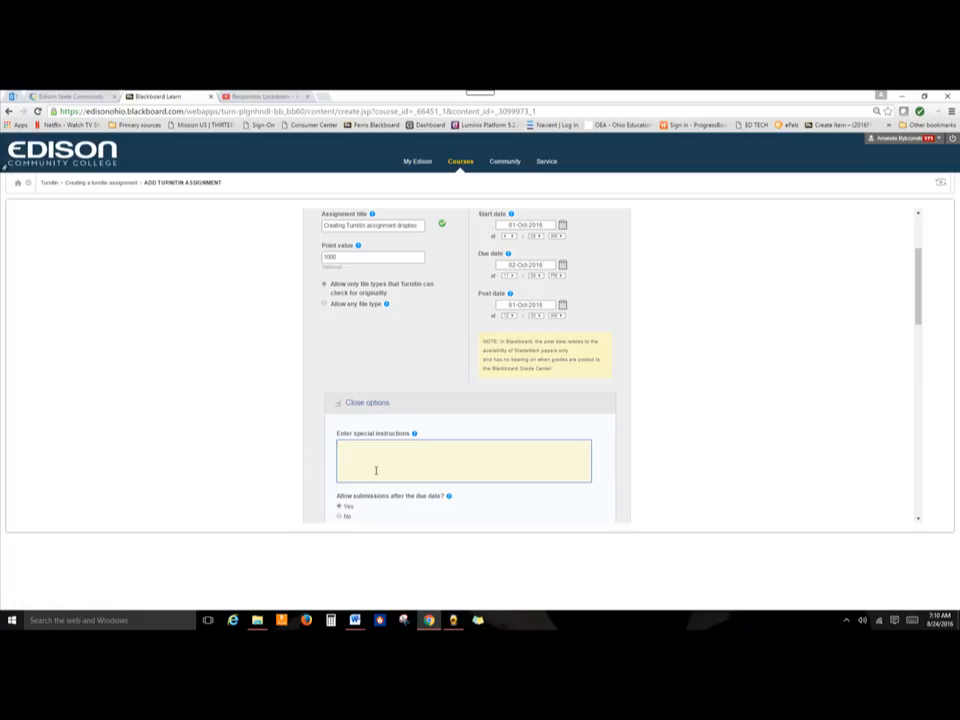
pyautogui.write('Submit your assignment here and print off your')
pyautogui.press('BackSpace')
pyautogui.press('BackSpace')
pyautogui.write('ur digi')
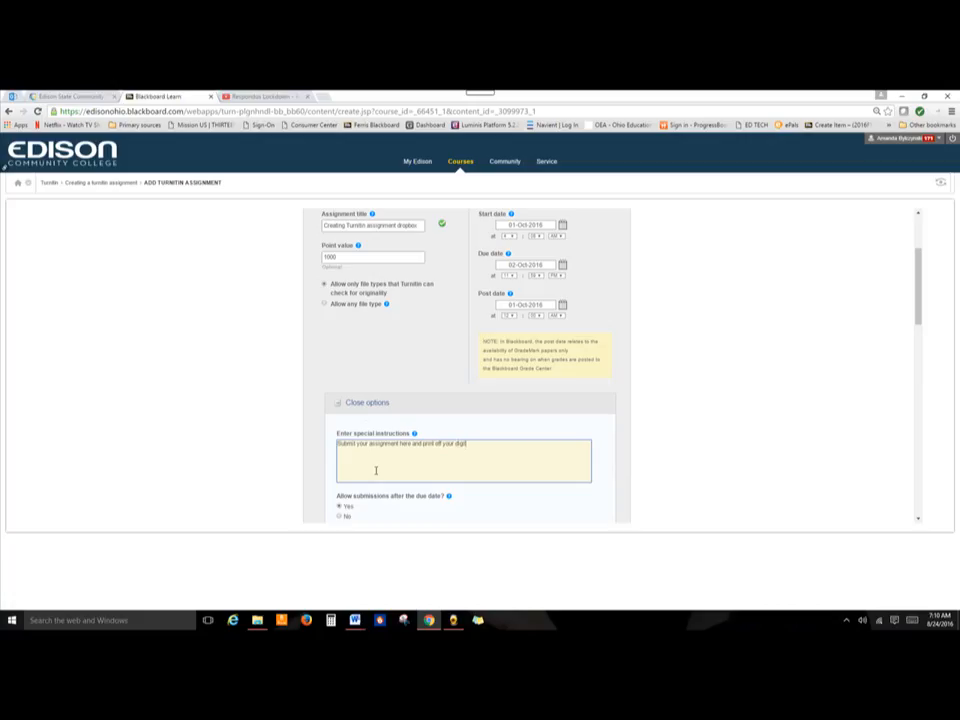
pyautogui.write('tal receipt')
# Disallow submissions after the due date and choose "immediately (can overwrite reports until due date)" for generating student Originality Reports
pyautogui.scroll(-1, 912, 297)
pyautogui.scroll(-3, 894, 334)
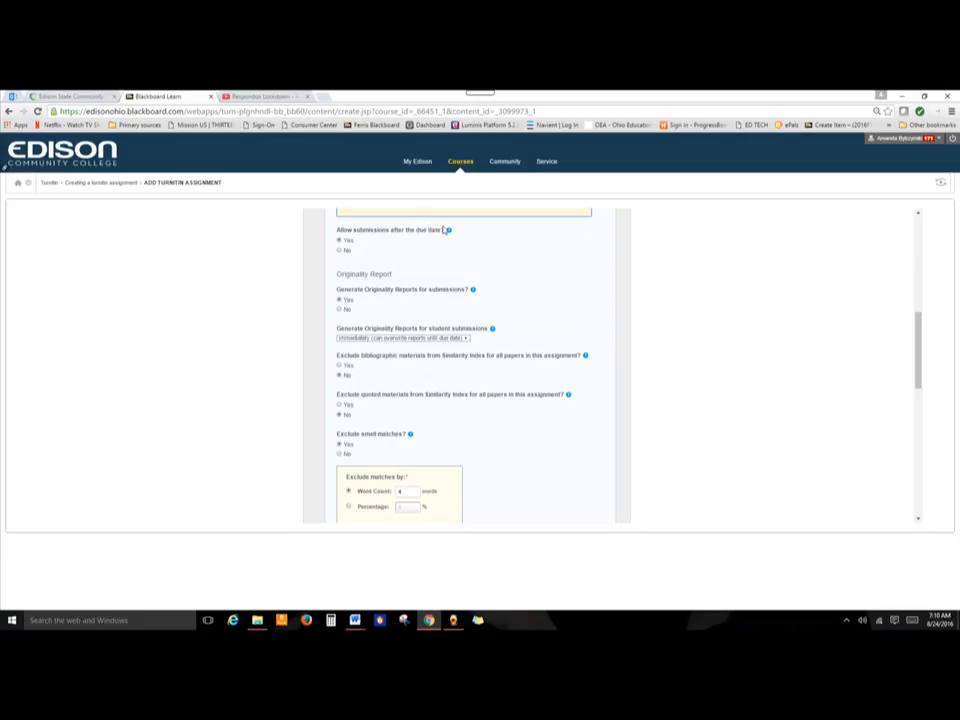
pyautogui.click(339, 250)
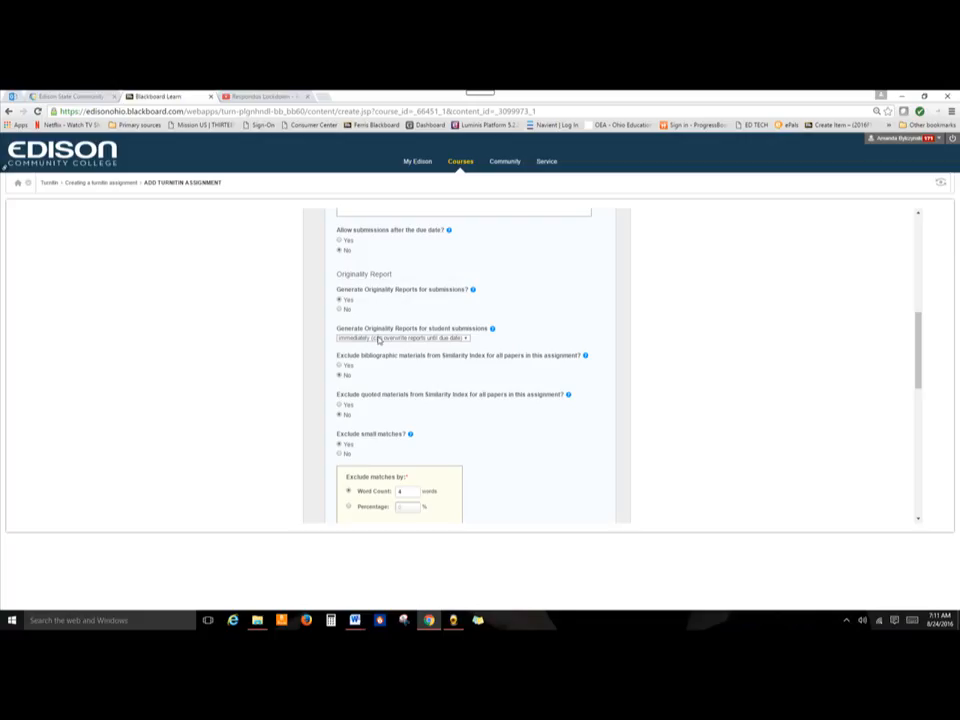
pyautogui.click(378, 338)
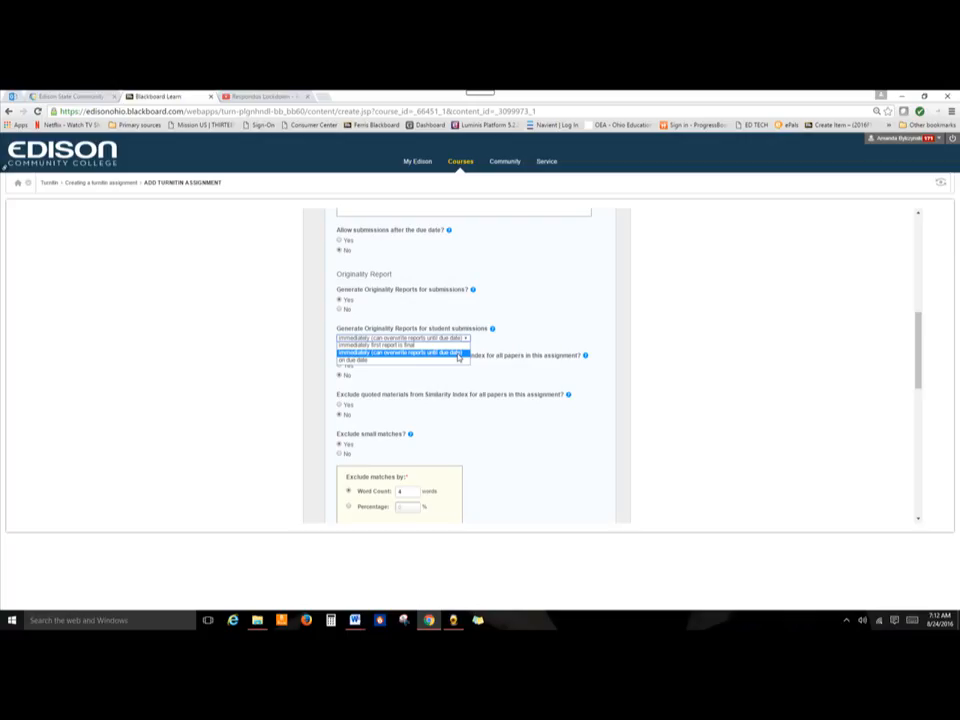
pyautogui.click(459, 354)
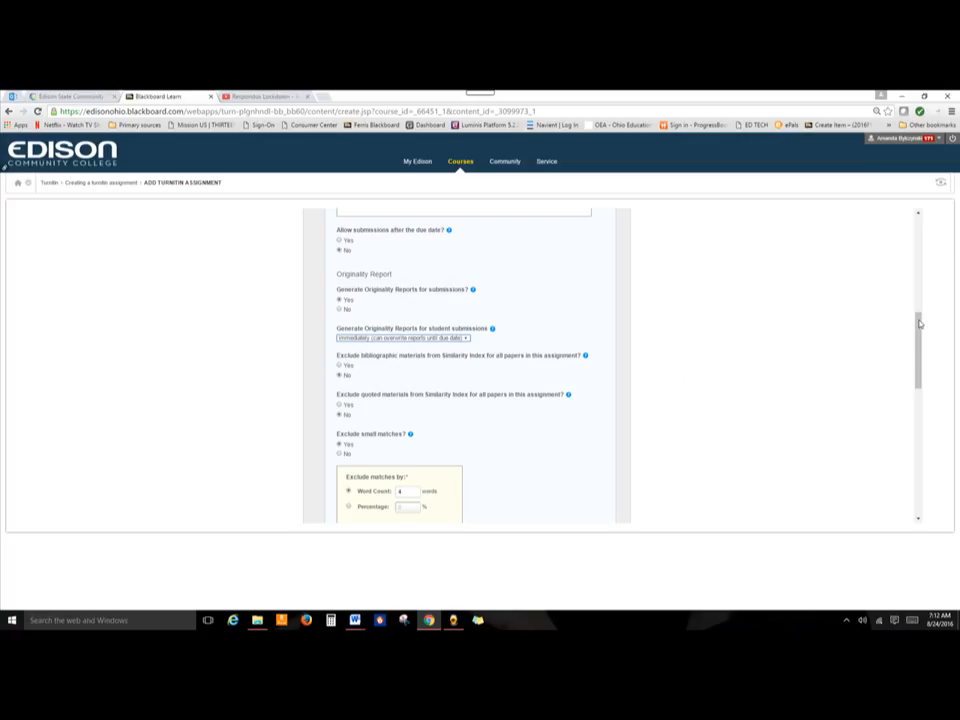
# Look over the remaining assignment options and display the CCSS 11th-12th Grade Argument rubric in the Rubric/Form Manager
pyautogui.moveTo(919, 323); pyautogui.dragTo(911, 362)
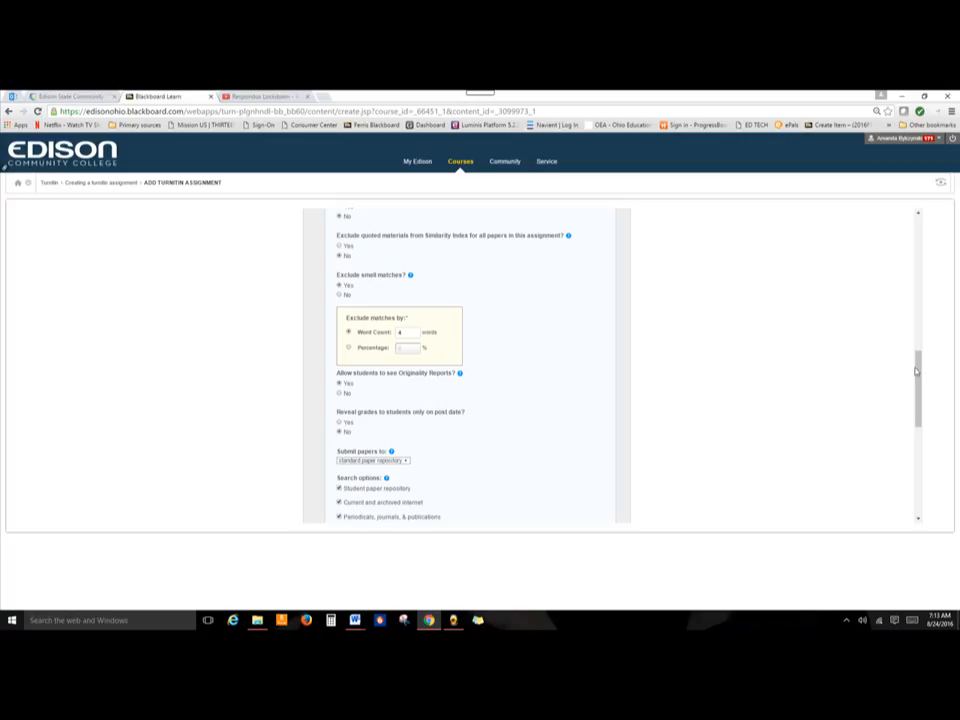
pyautogui.moveTo(916, 371); pyautogui.dragTo(894, 435)
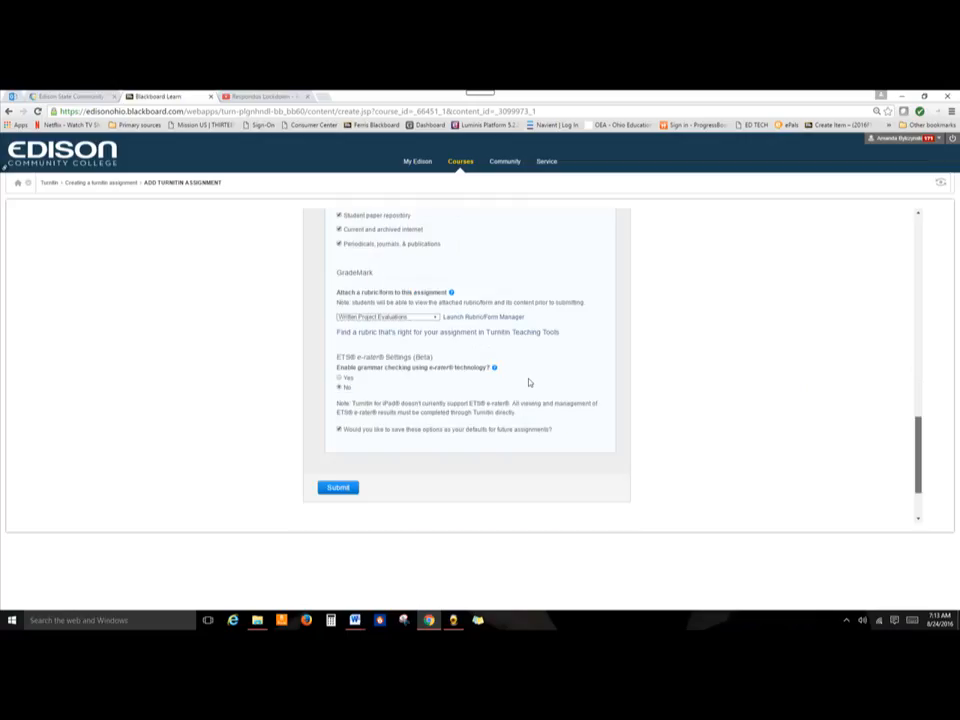
pyautogui.click(444, 318)
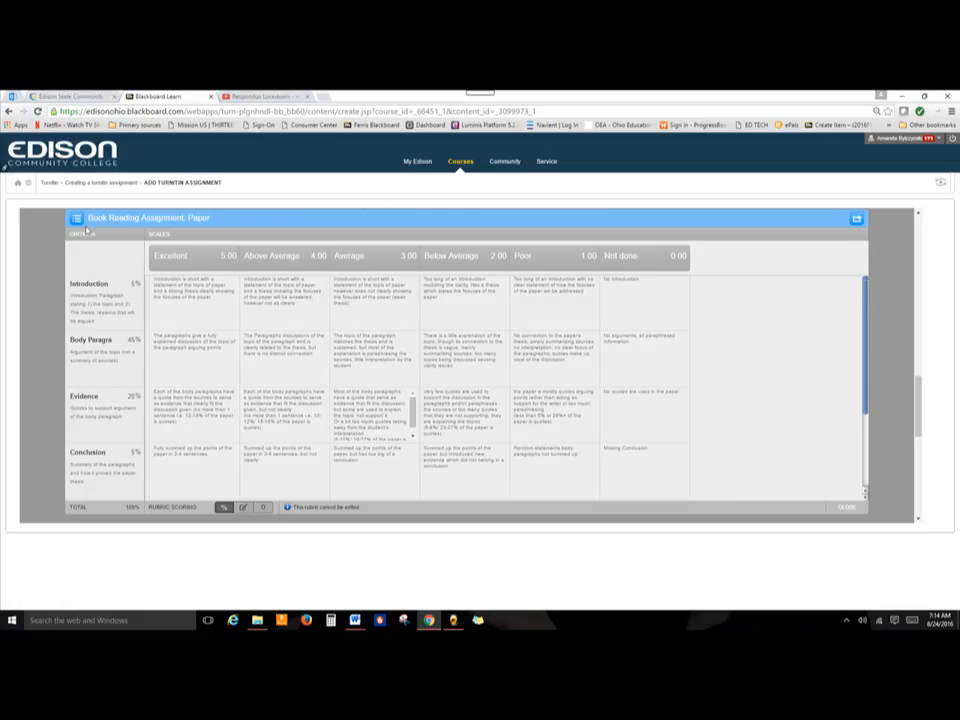
pyautogui.click(77, 218)
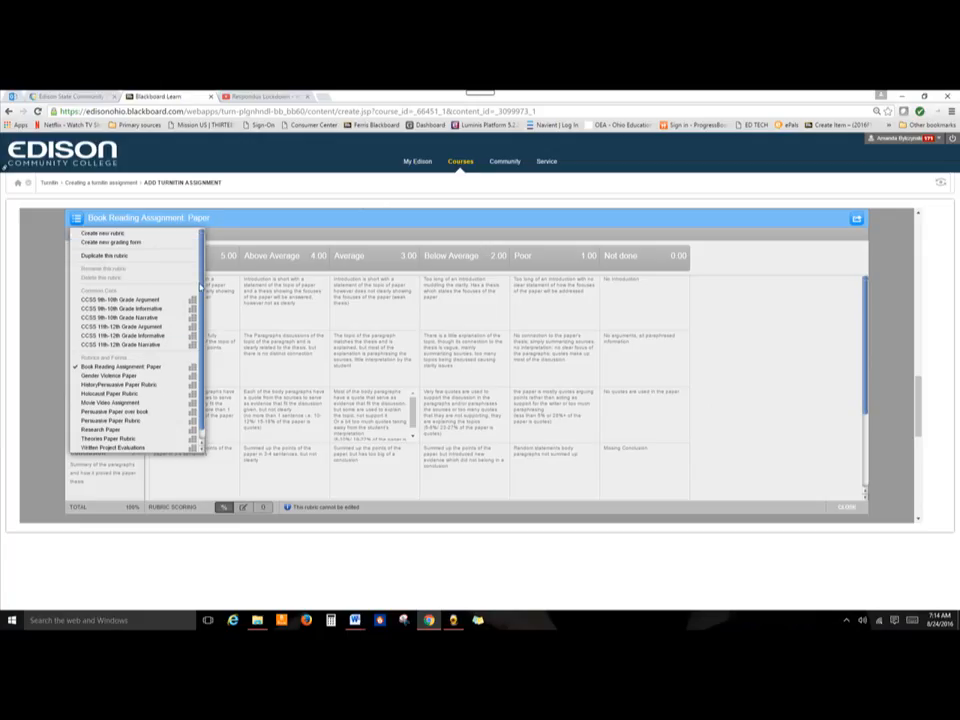
pyautogui.click(160, 328)
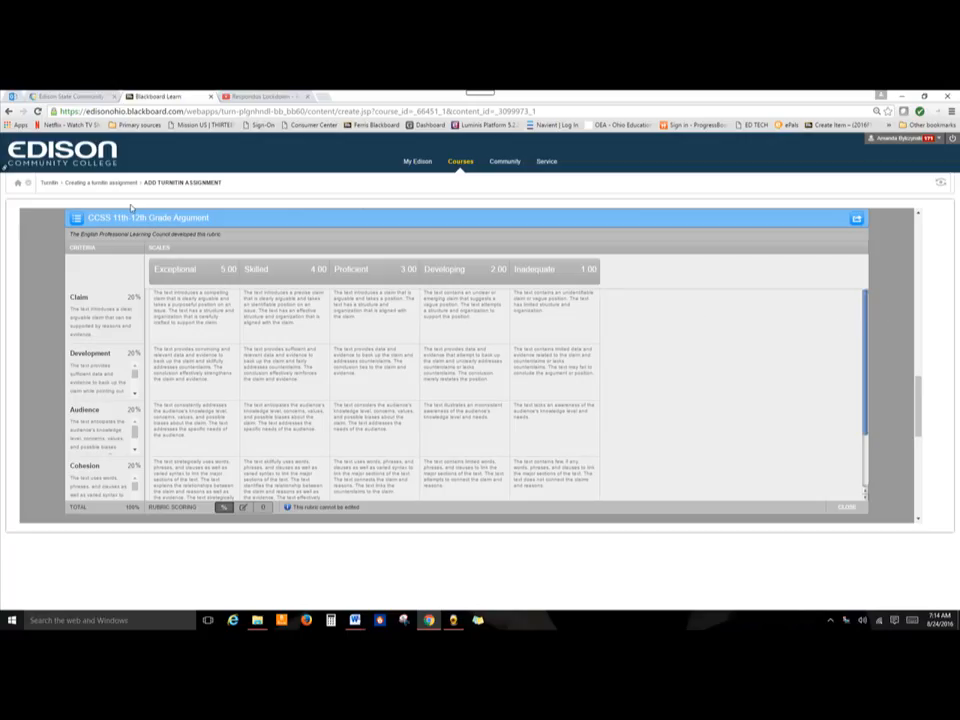
# Display the Written Project SLK rubric and look through all of its criteria
pyautogui.click(76, 218)
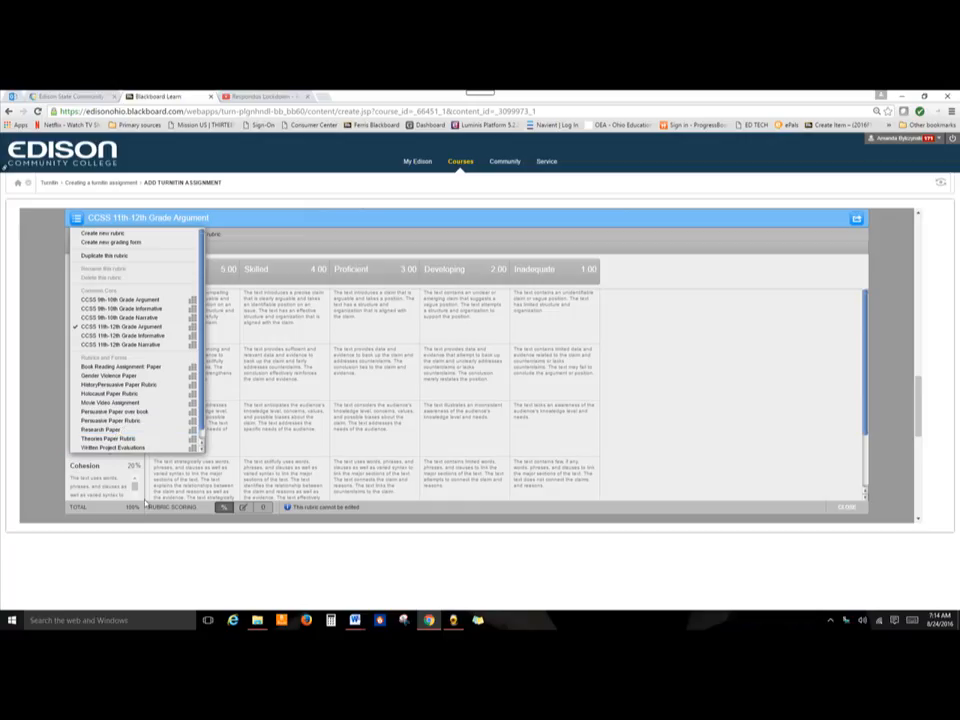
pyautogui.scroll(-1, 118, 438)
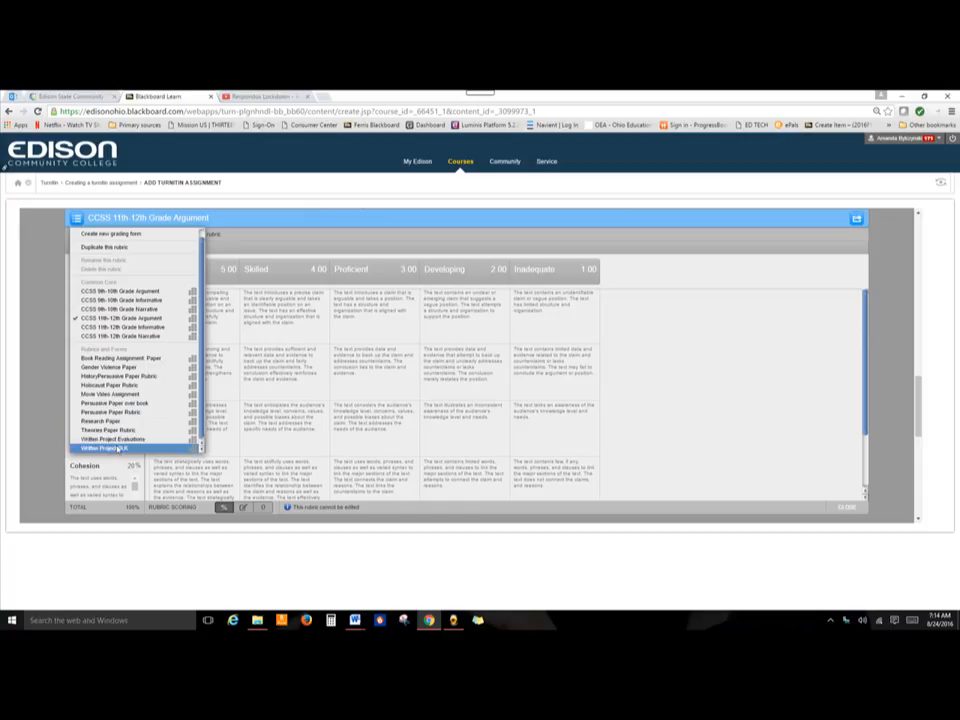
pyautogui.click(118, 448)
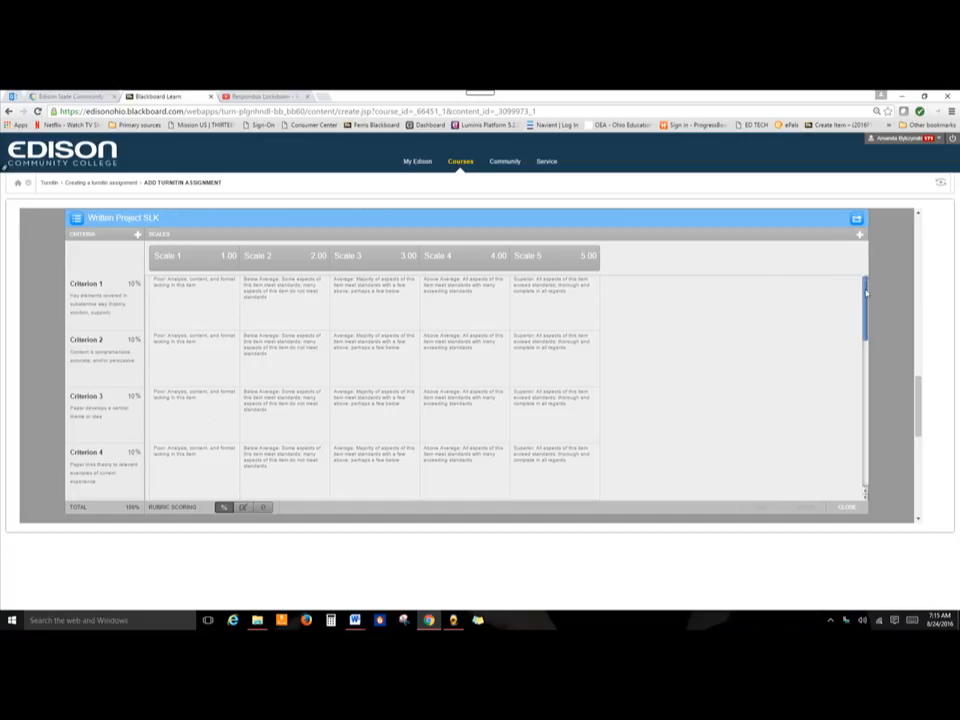
pyautogui.moveTo(866, 292); pyautogui.dragTo(328, 424)
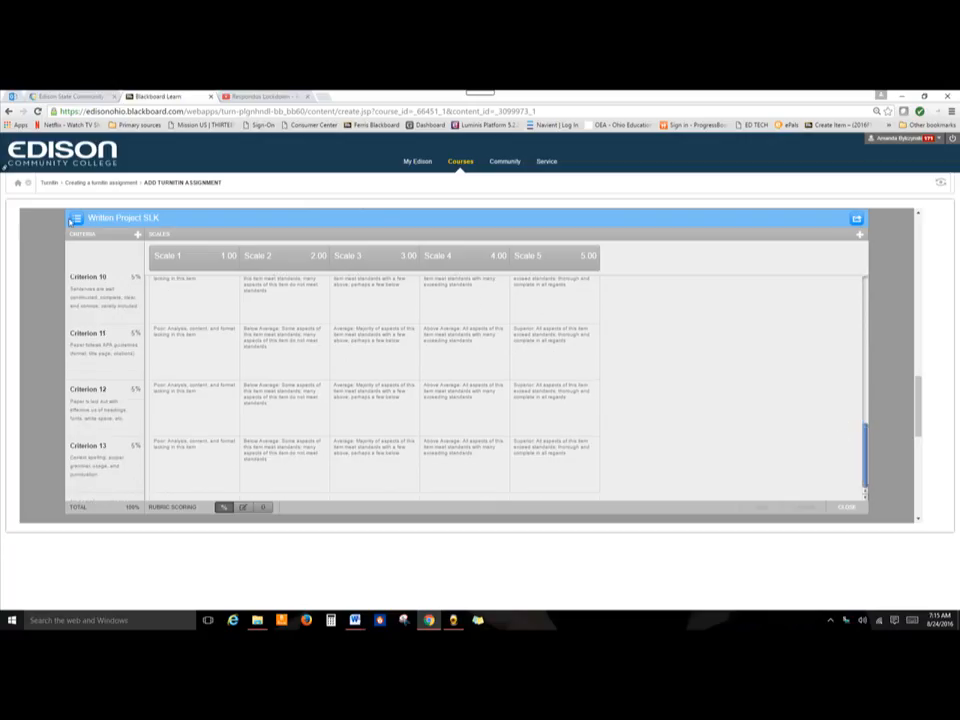
# Create a new rubric, describing Criterion 1 as "Content" and its Scale 1 level as "Does a full job of explaining the material"
pyautogui.click(76, 217)
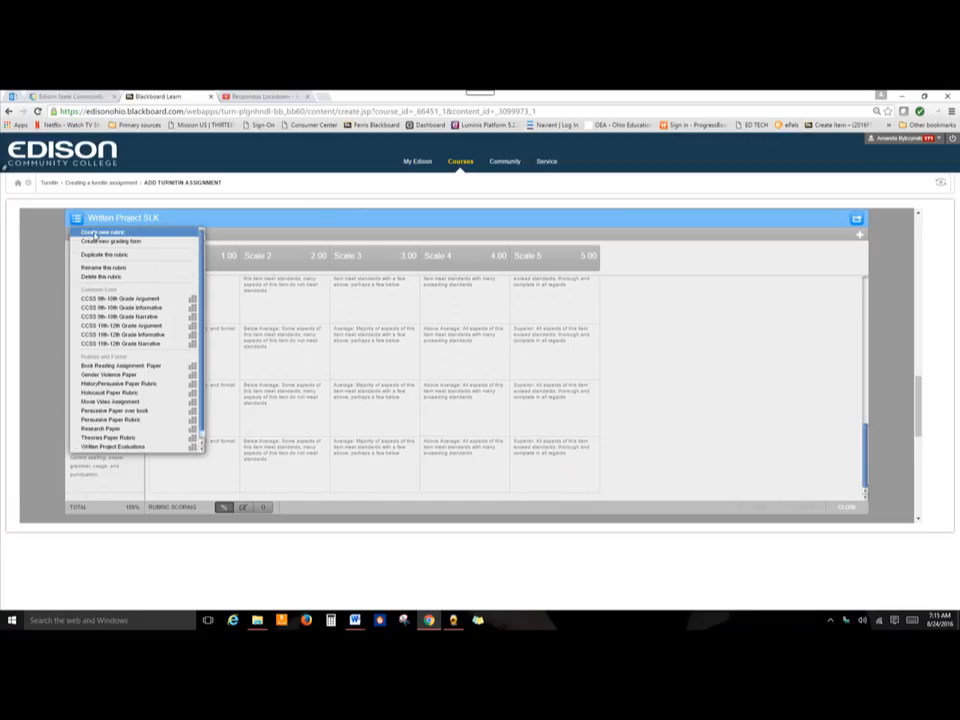
pyautogui.click(95, 232)
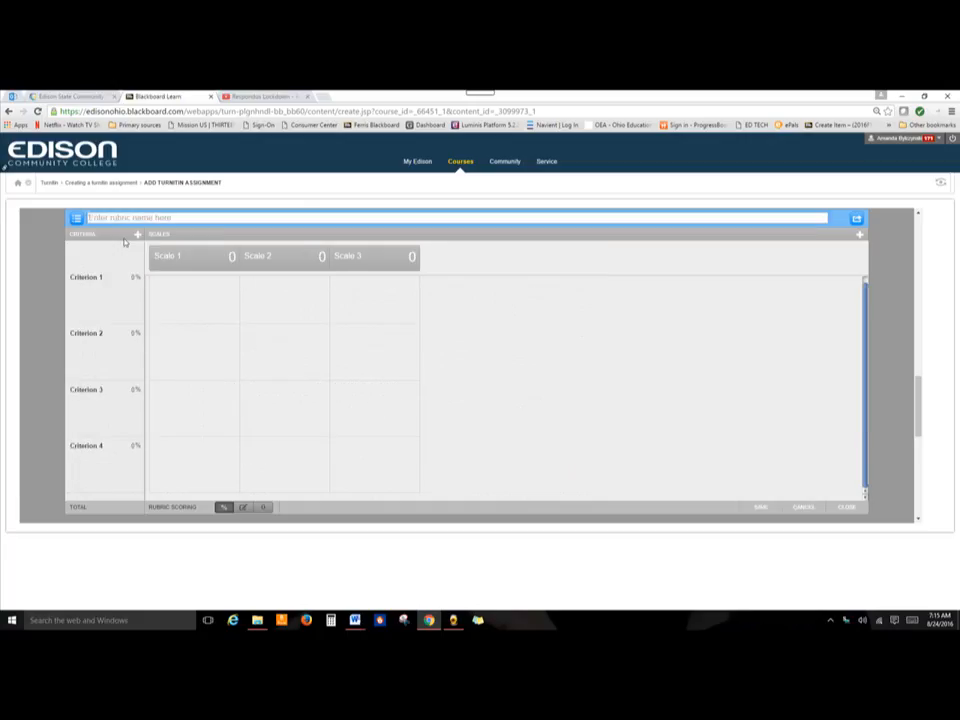
pyautogui.click(193, 310)
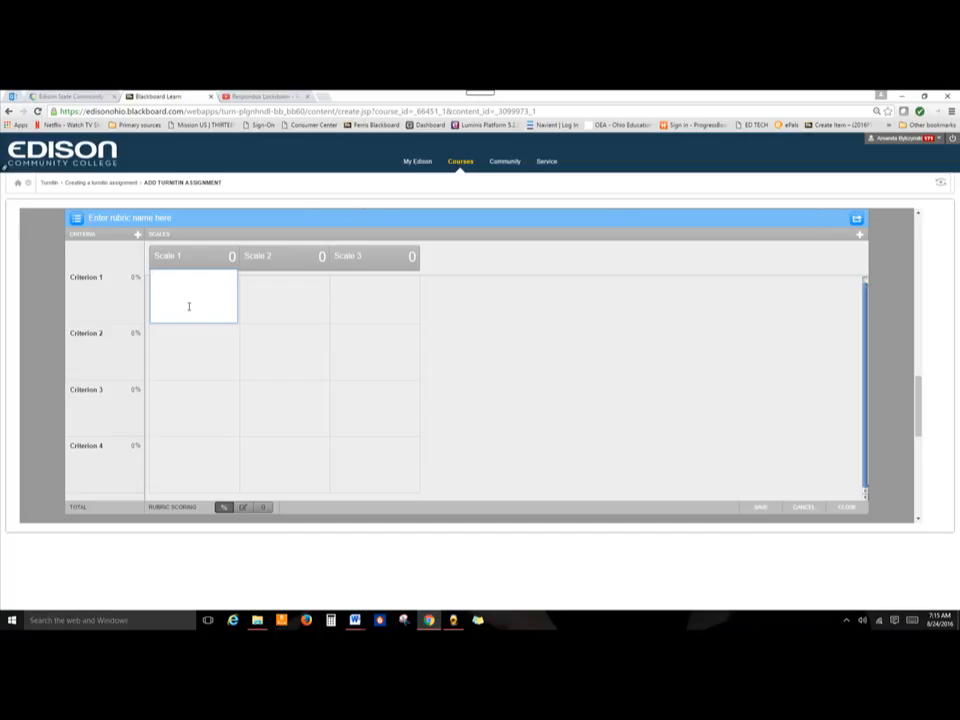
pyautogui.click(120, 303)
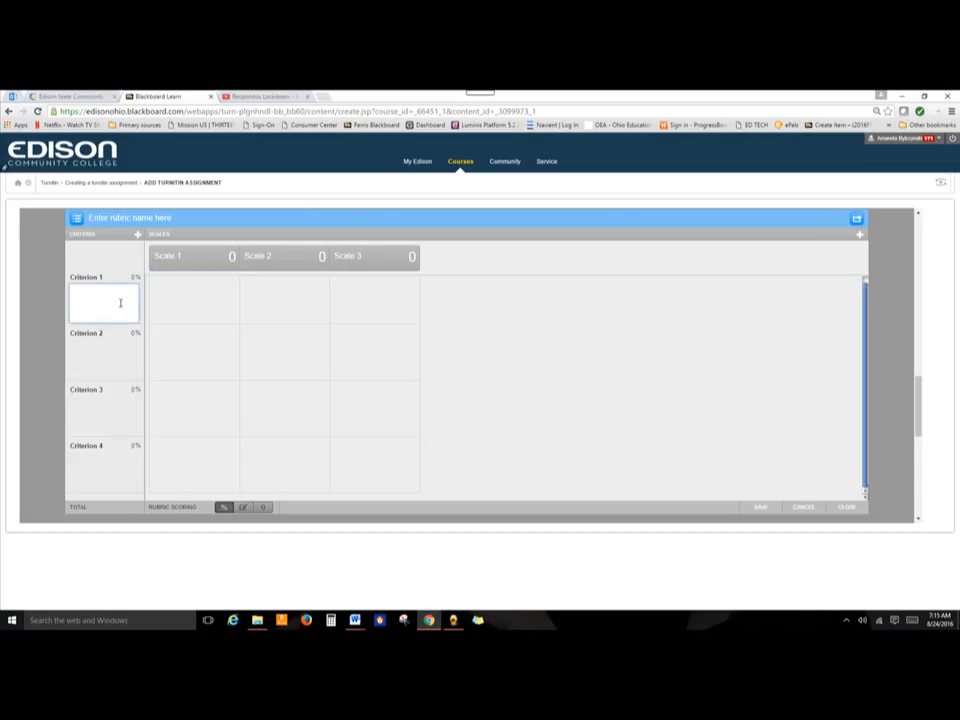
pyautogui.write('Sen')
pyautogui.click(171, 297)
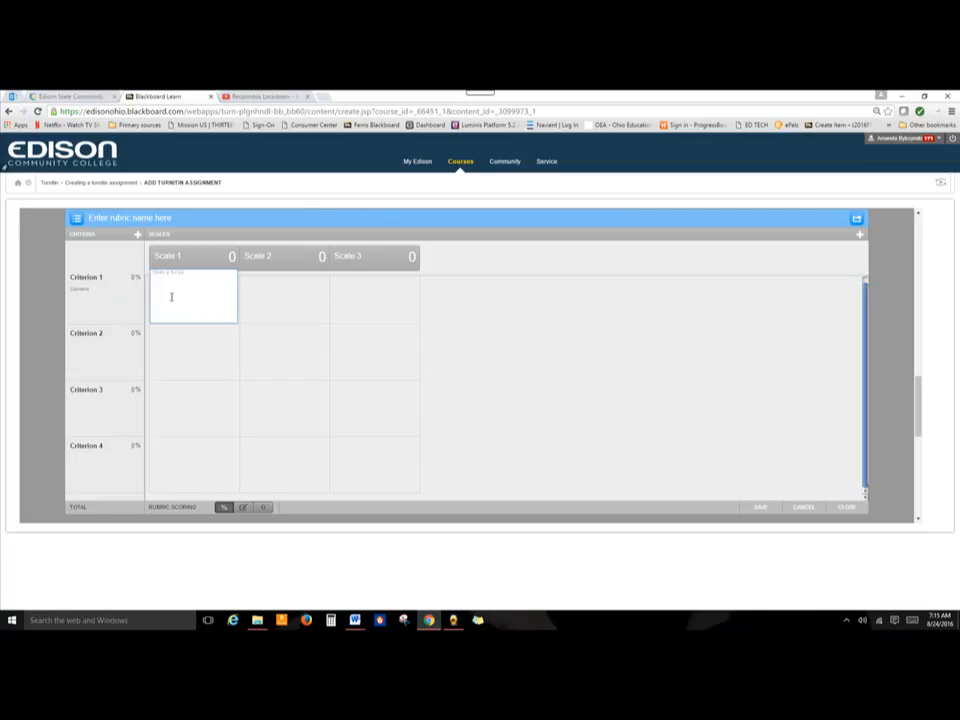
pyautogui.write('commentsedpt')
# Enter "Does not do a full job of explaining the material but does have some explanation" under Scale 2 and "Does not explain the material" under Scale 3
pyautogui.click(244, 279)
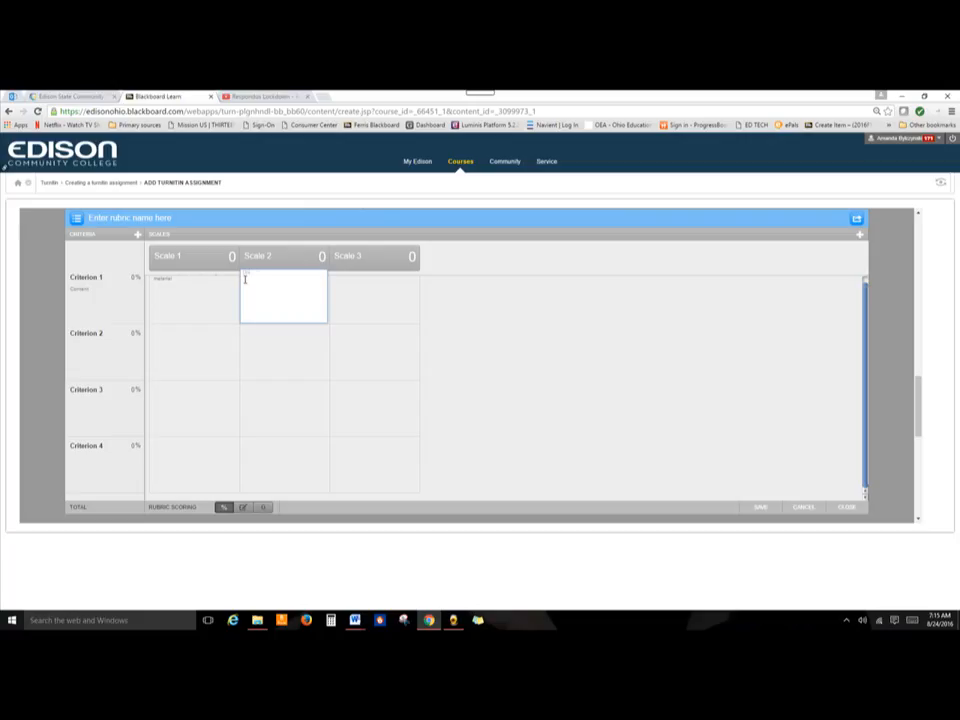
pyautogui.write('als aes the stow howthey')
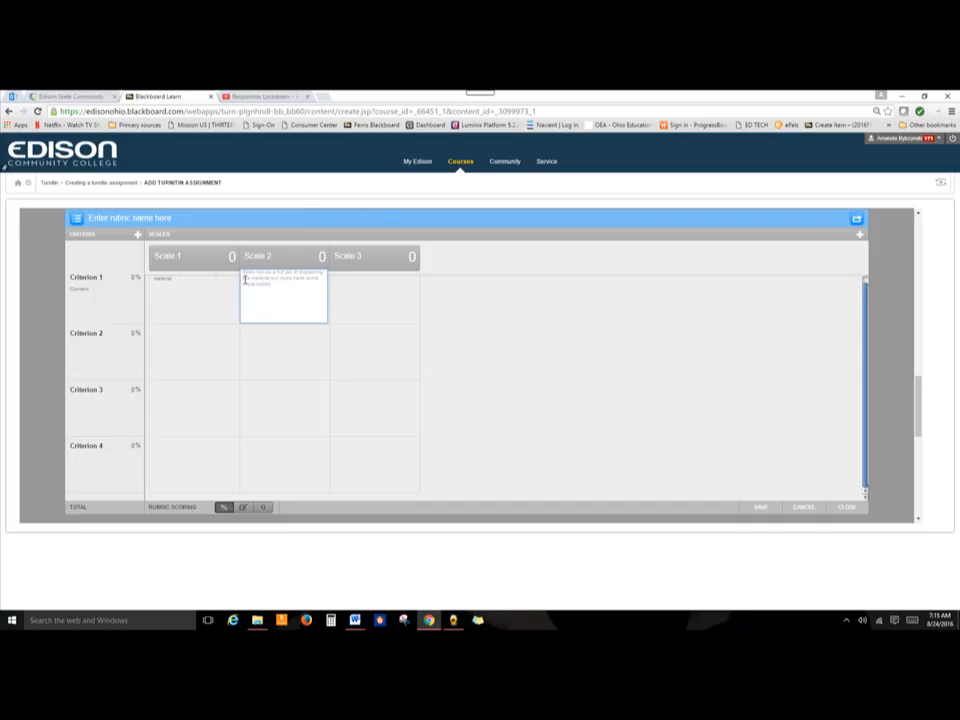
pyautogui.click(383, 310)
pyautogui.write('Does')
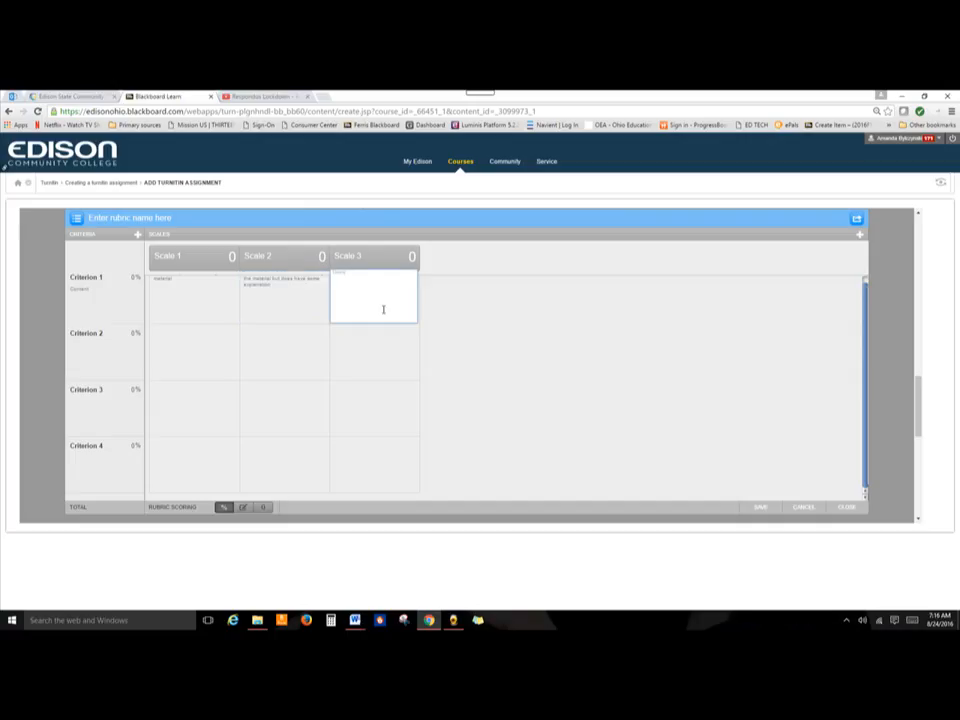
pyautogui.write(' not addain the thesis')
# Set Criterion 1's weight to 50% and the values of Scale 1, Scale 2 and Scale 3 to 100, 50 and 25
pyautogui.click(132, 277)
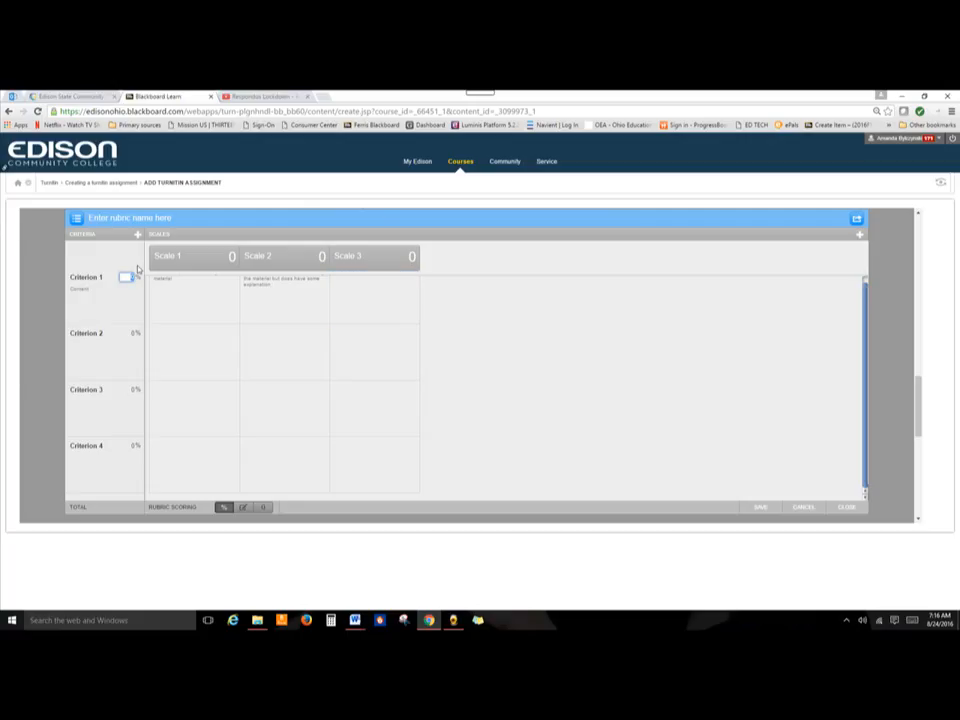
pyautogui.write('50')
pyautogui.click(231, 257)
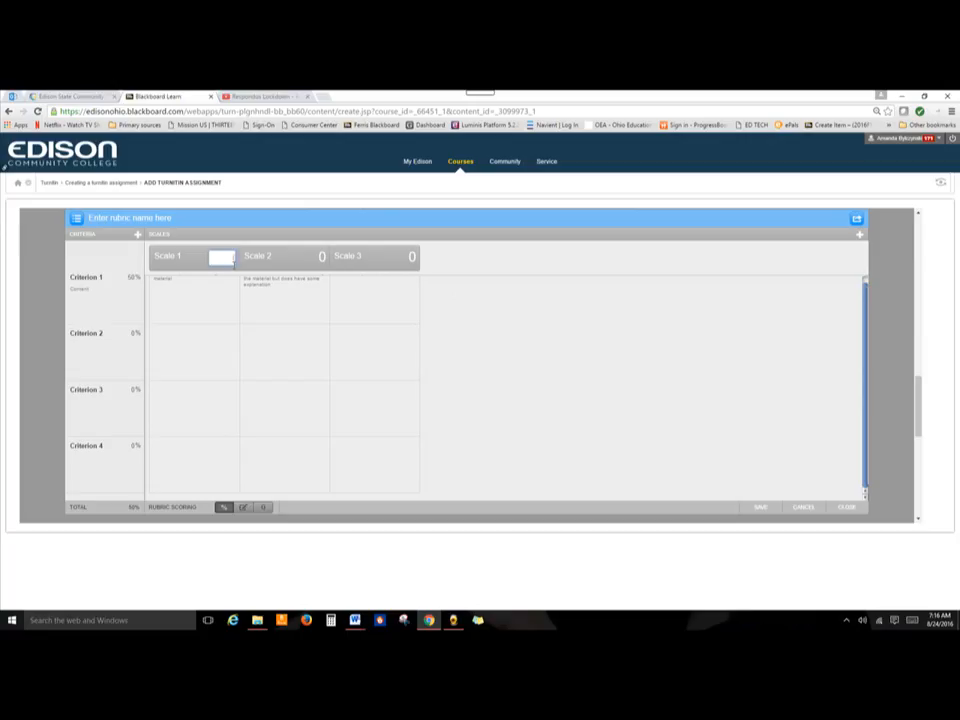
pyautogui.write('5')
pyautogui.write('100')
pyautogui.click(322, 257)
pyautogui.write('50')
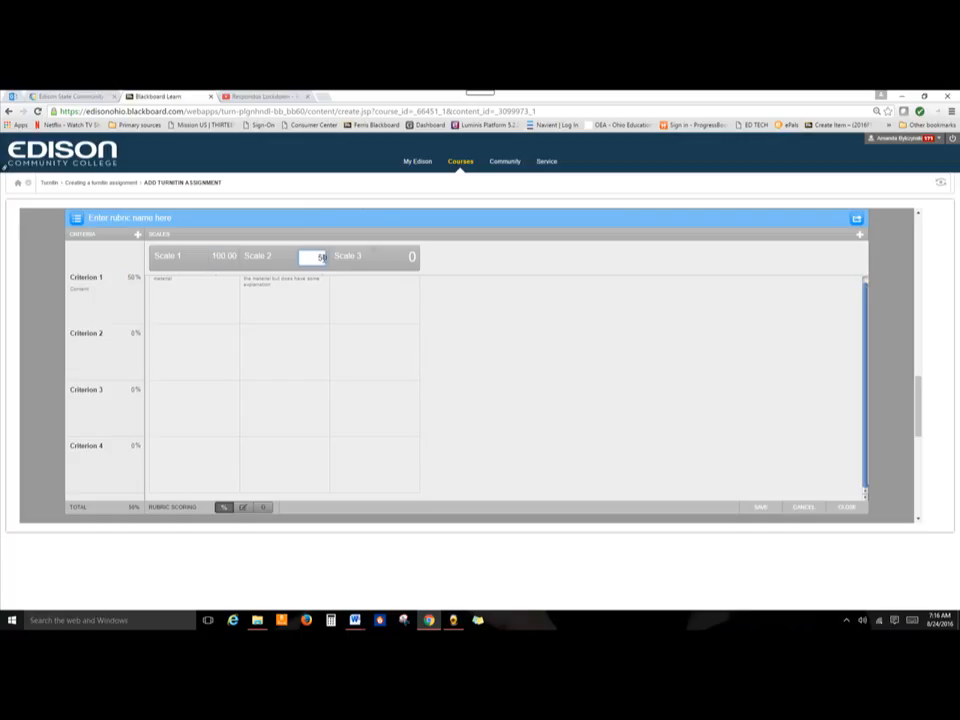
pyautogui.click(410, 257)
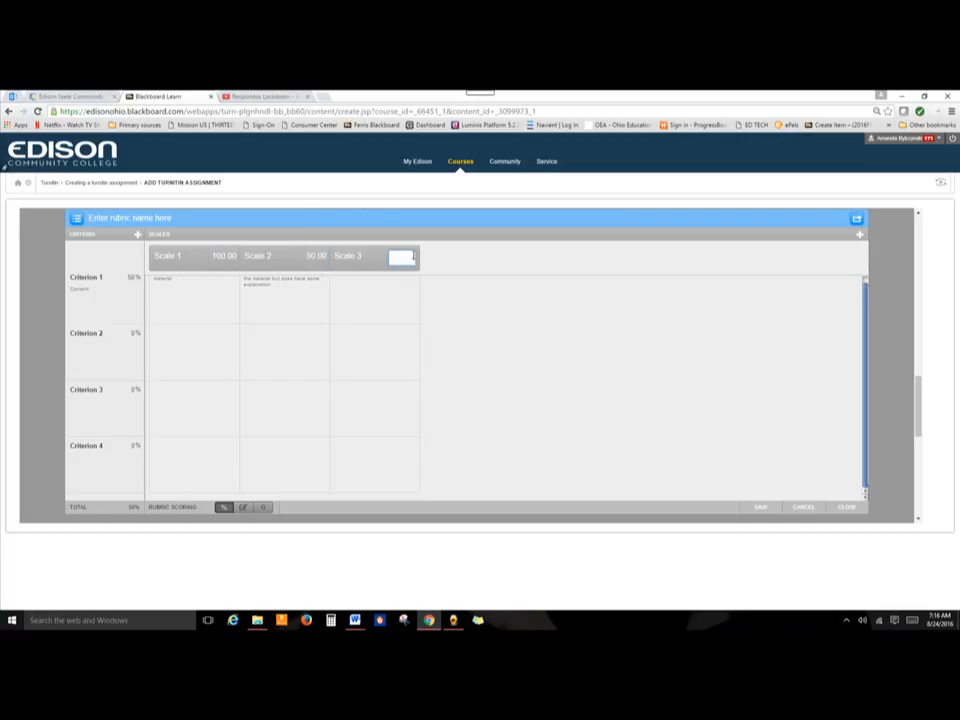
pyautogui.write('25')
pyautogui.click(548, 312)
pyautogui.scroll(1, 864, 318)
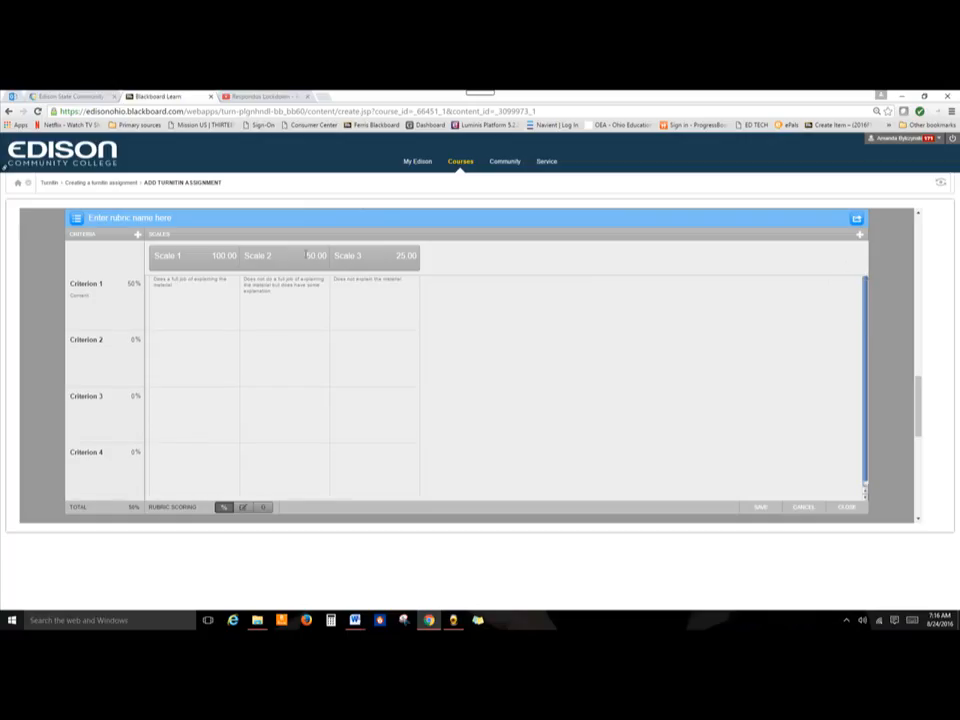
# Close the Rubric/Form Manager without saving the new rubric and attach the Written Project Evaluations rubric to the assignment
pyautogui.click(197, 321)
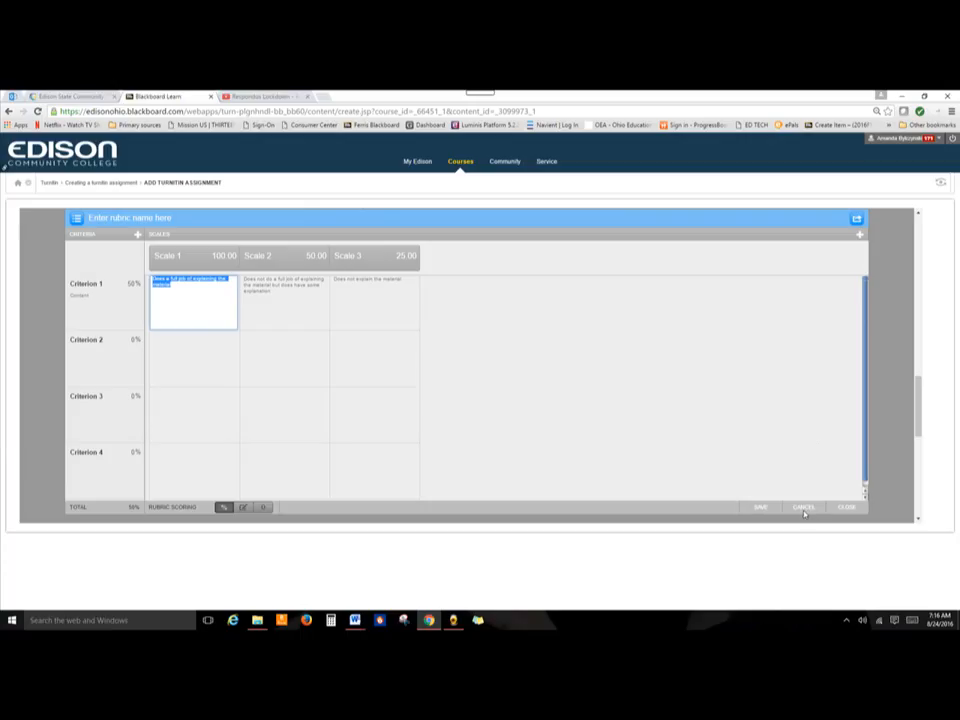
pyautogui.click(845, 508)
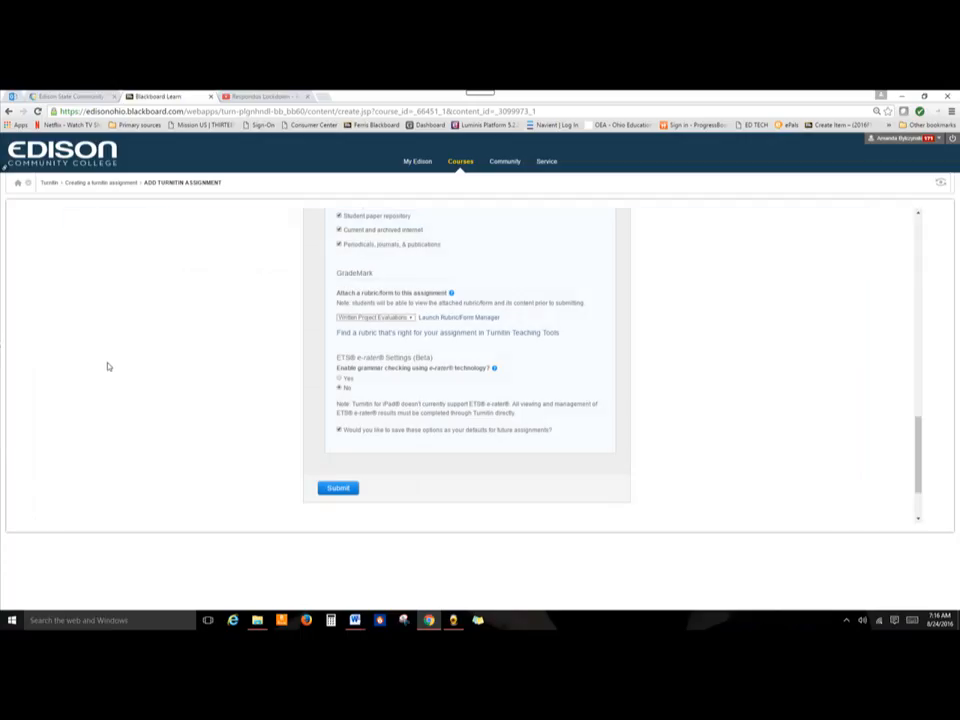
pyautogui.click(422, 318)
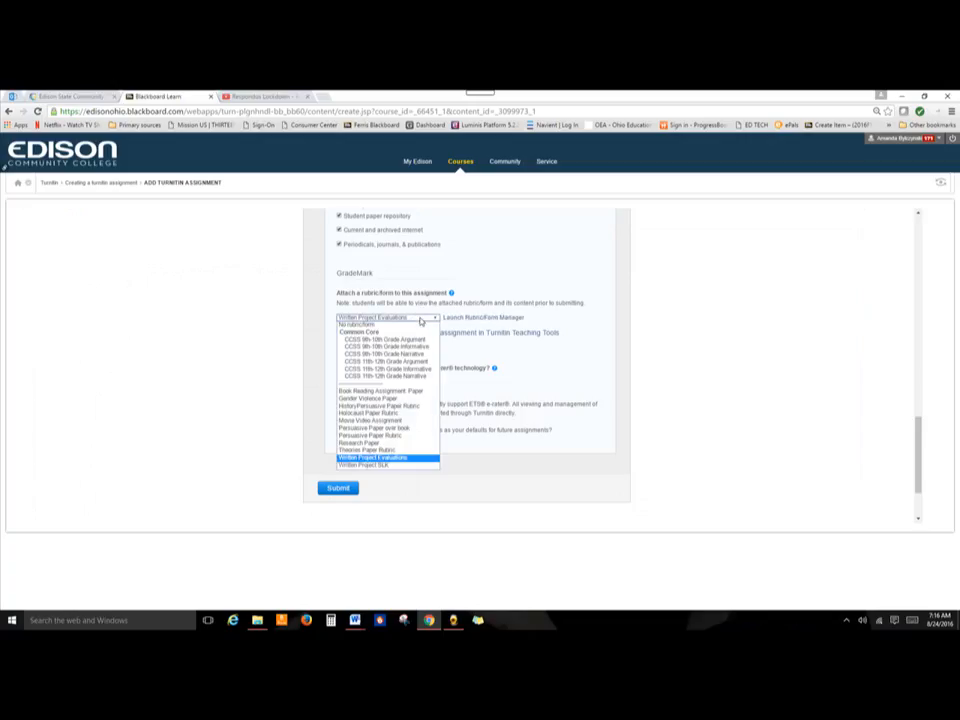
pyautogui.click(380, 457)
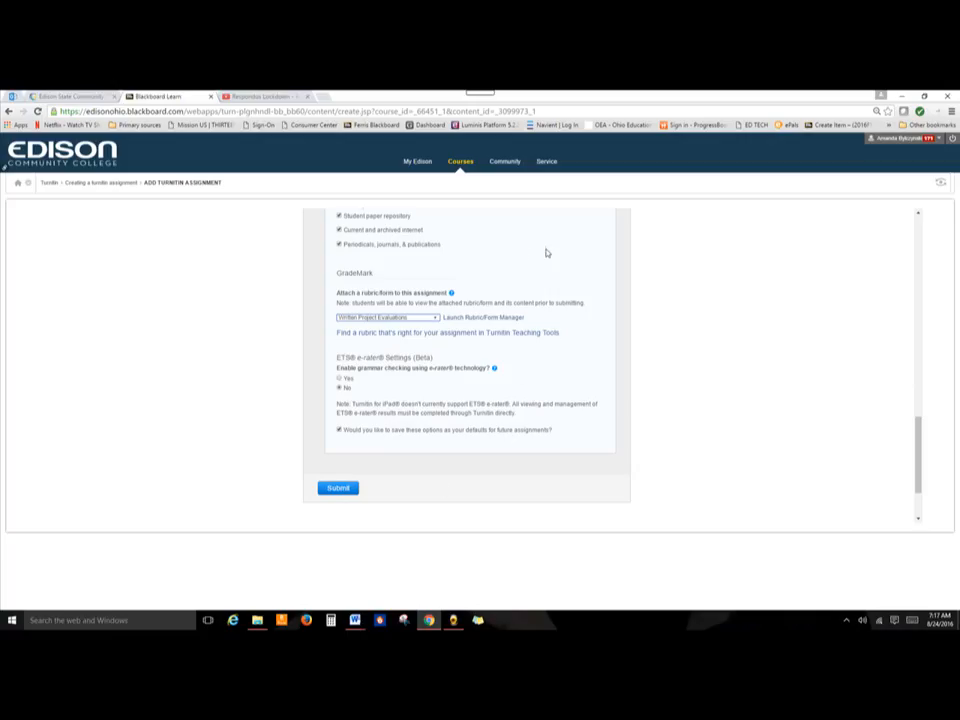
# Look back over the optional settings and try to submit the assignment
pyautogui.scroll(1, 912, 387)
pyautogui.scroll(5, 912, 387)
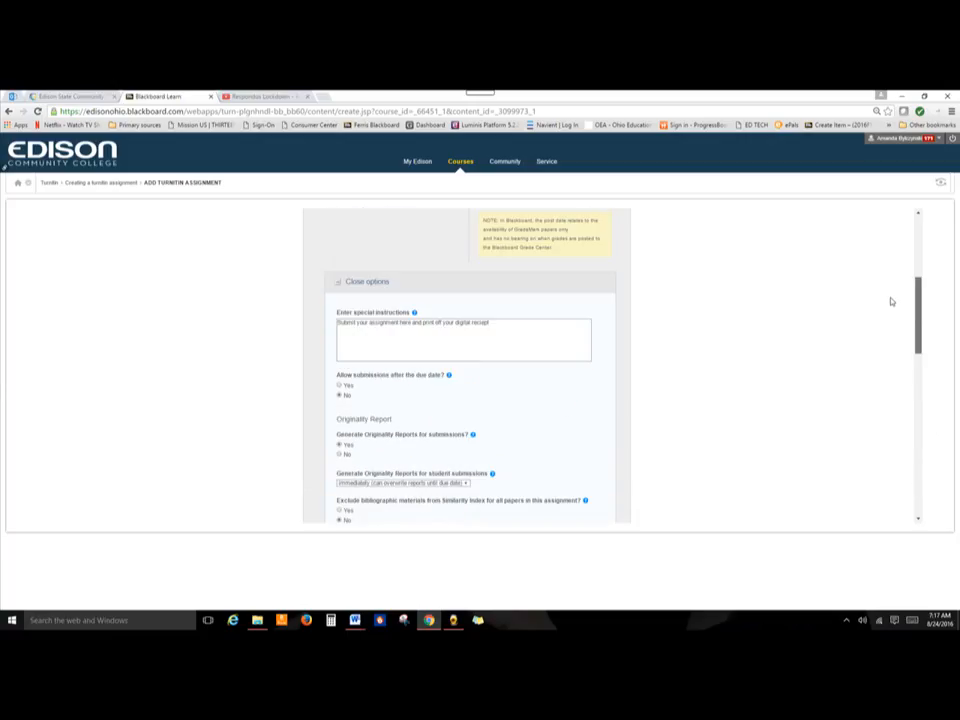
pyautogui.scroll(-10, 254, 390)
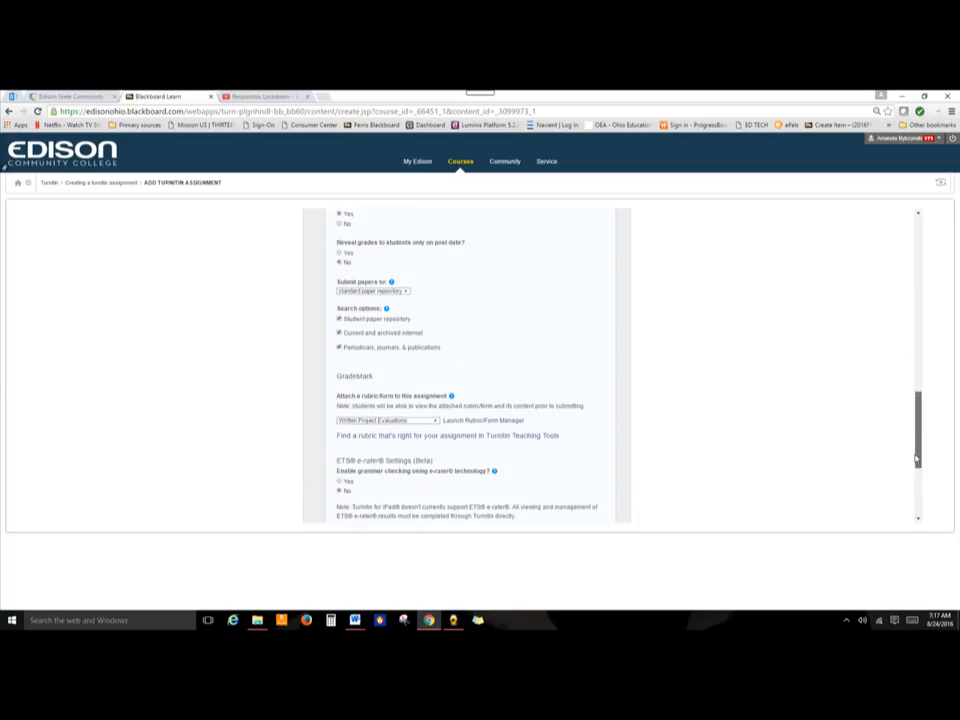
pyautogui.click(322, 401)
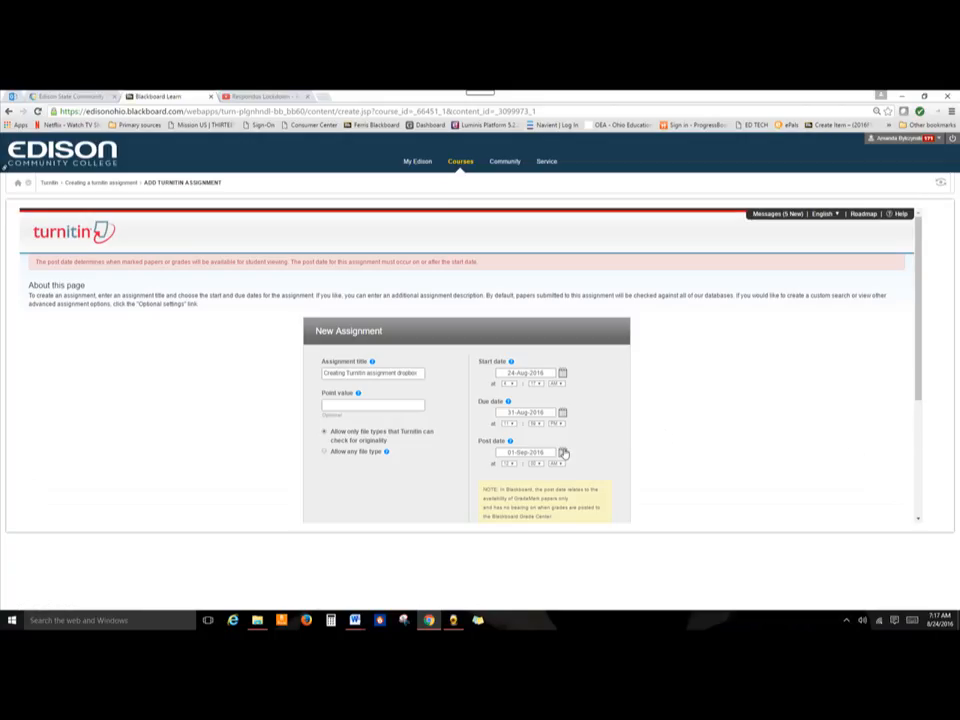
# Enter a point value of 100 again, resubmit the assignment and return to the course folder
pyautogui.click(563, 453)
pyautogui.click(422, 403)
pyautogui.write('100')
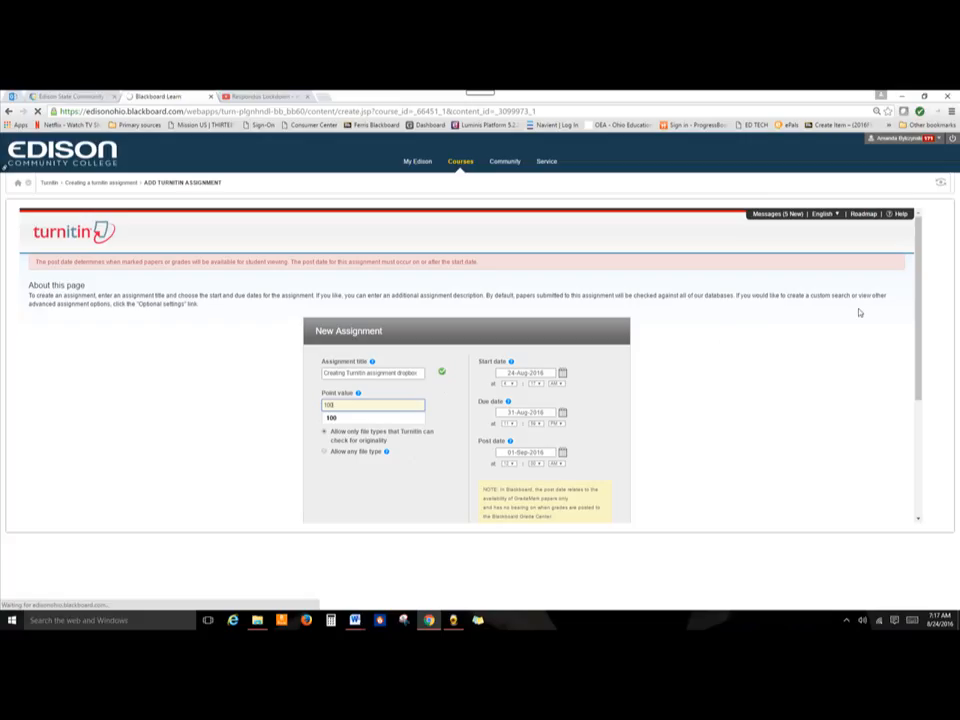
pyautogui.click(900, 263)
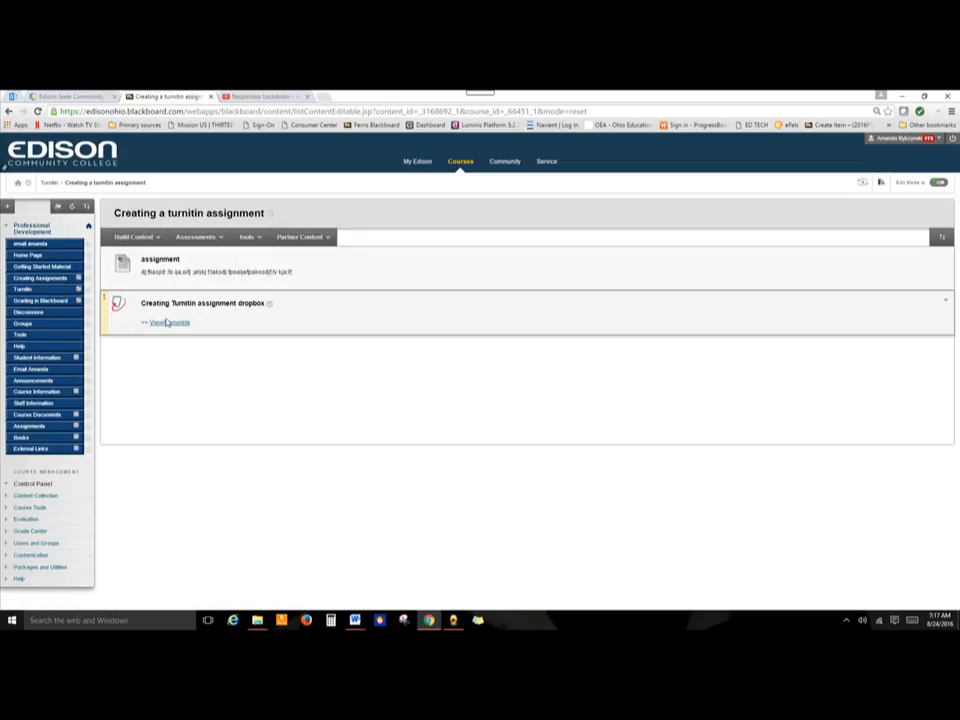
# Create a new Turnitin paper assignment titled "Self Reflection" with a point value of 5
pyautogui.moveTo(185, 245)
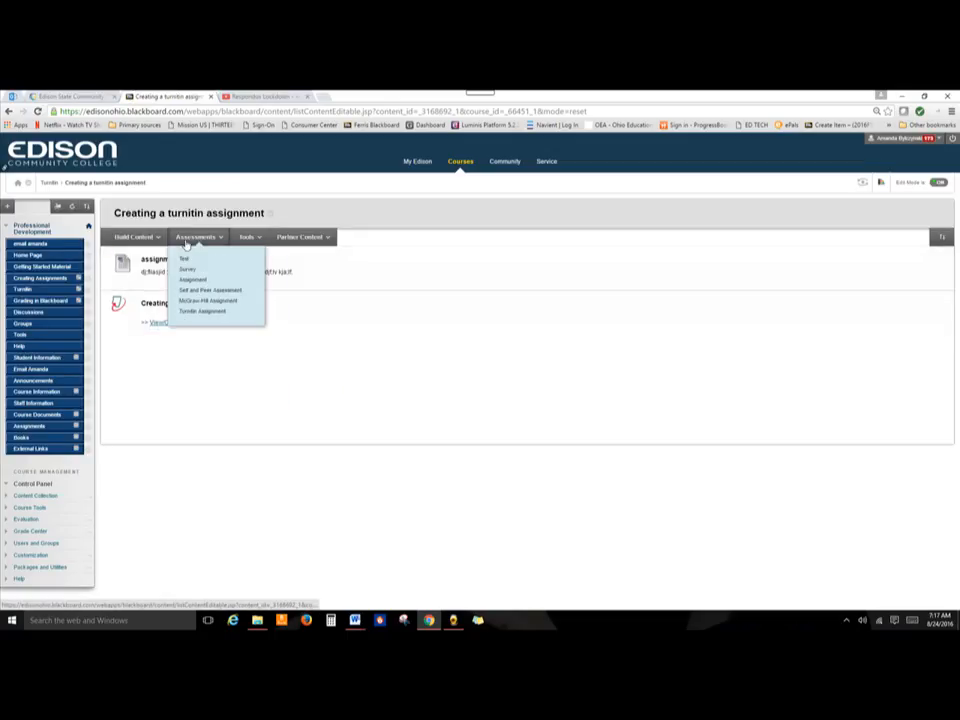
pyautogui.click(195, 312)
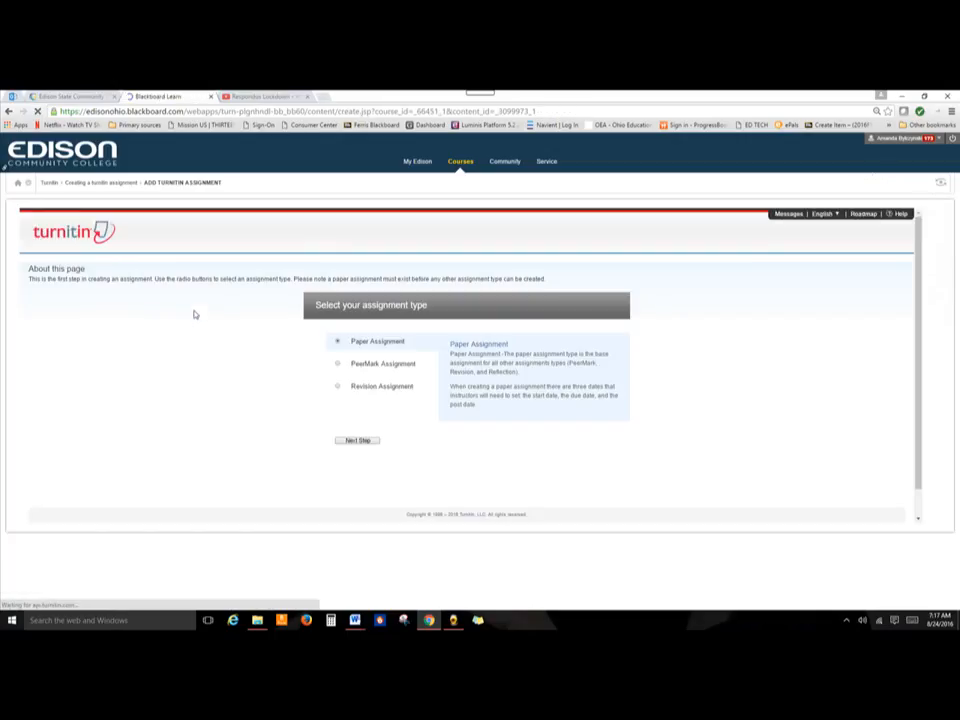
pyautogui.click(349, 441)
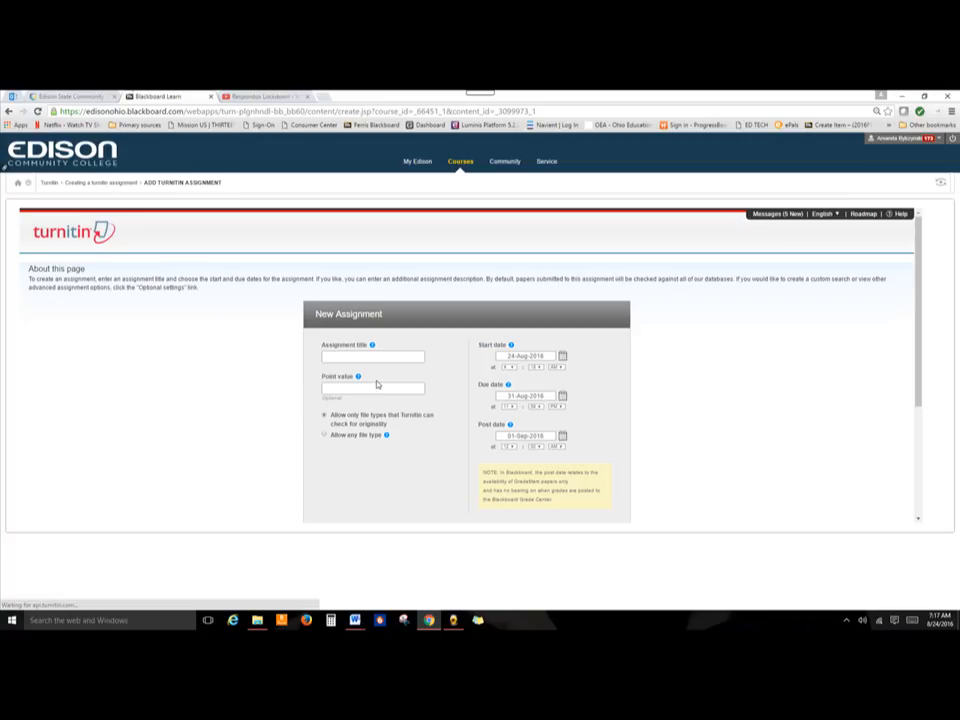
pyautogui.click(370, 356)
pyautogui.write('Self')
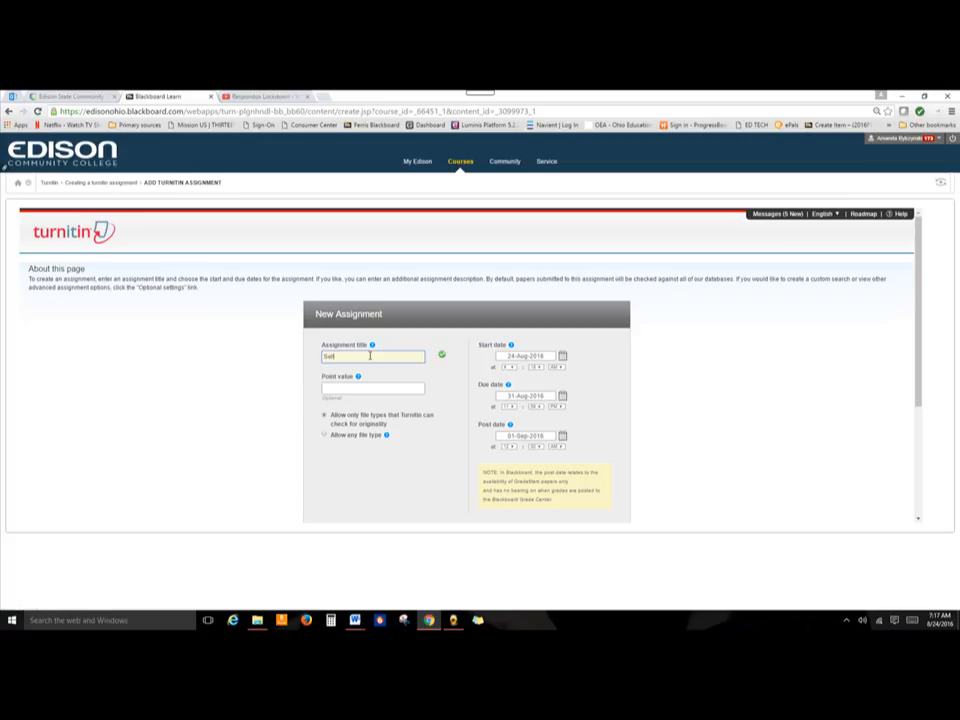
pyautogui.write(' Reflection')
pyautogui.click(376, 388)
pyautogui.write('5')
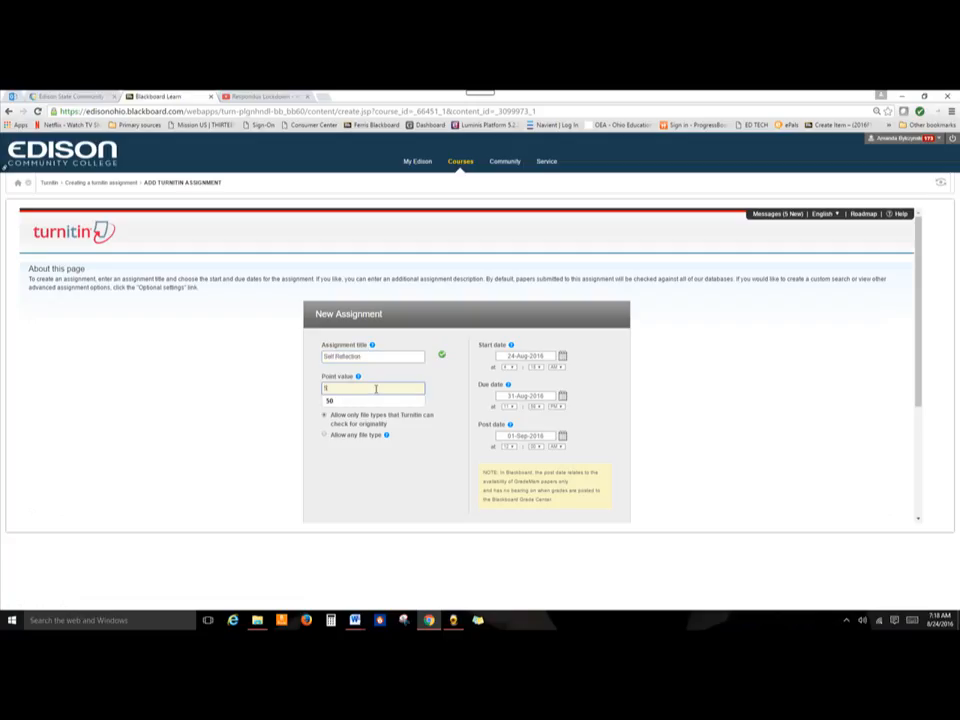
# Set the Self Reflection assignment's due date to 22-Sep-2016
pyautogui.click(563, 397)
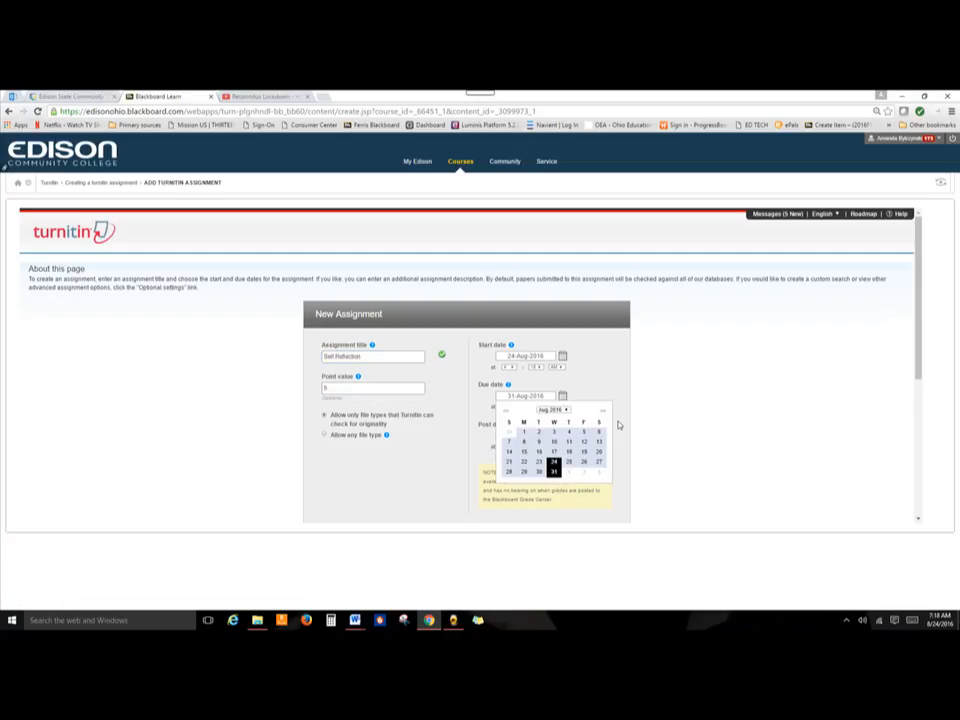
pyautogui.click(604, 409)
pyautogui.click(563, 397)
pyautogui.click(601, 410)
pyautogui.click(569, 461)
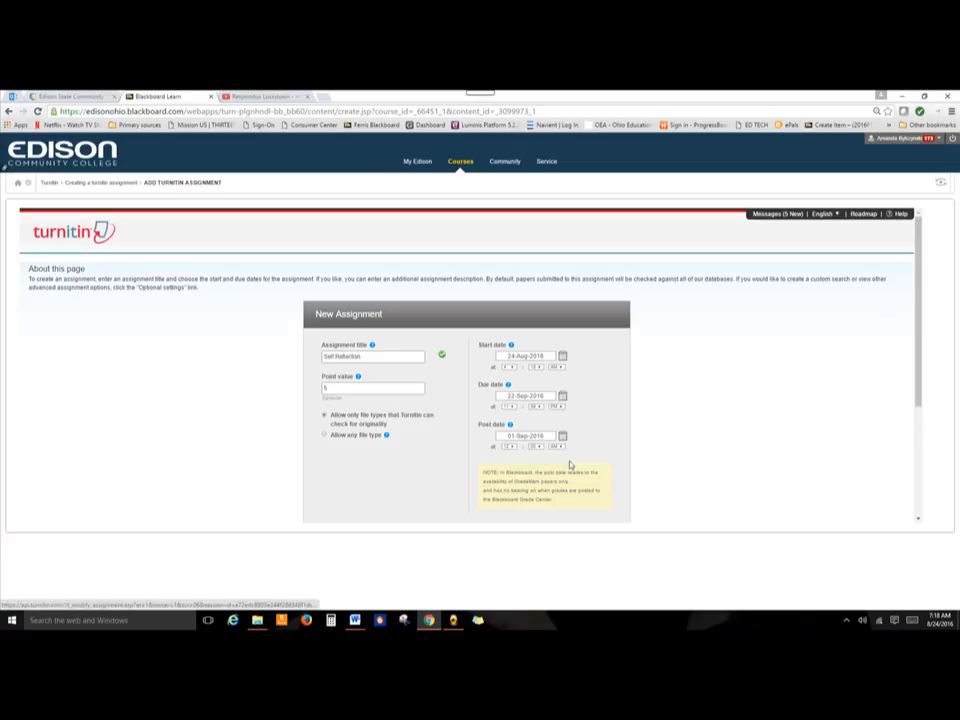
# Expand the optional settings and begin the special instructions with "For this assignment, reflect on progress throughout this class. Explain"
pyautogui.scroll(-1, 911, 340)
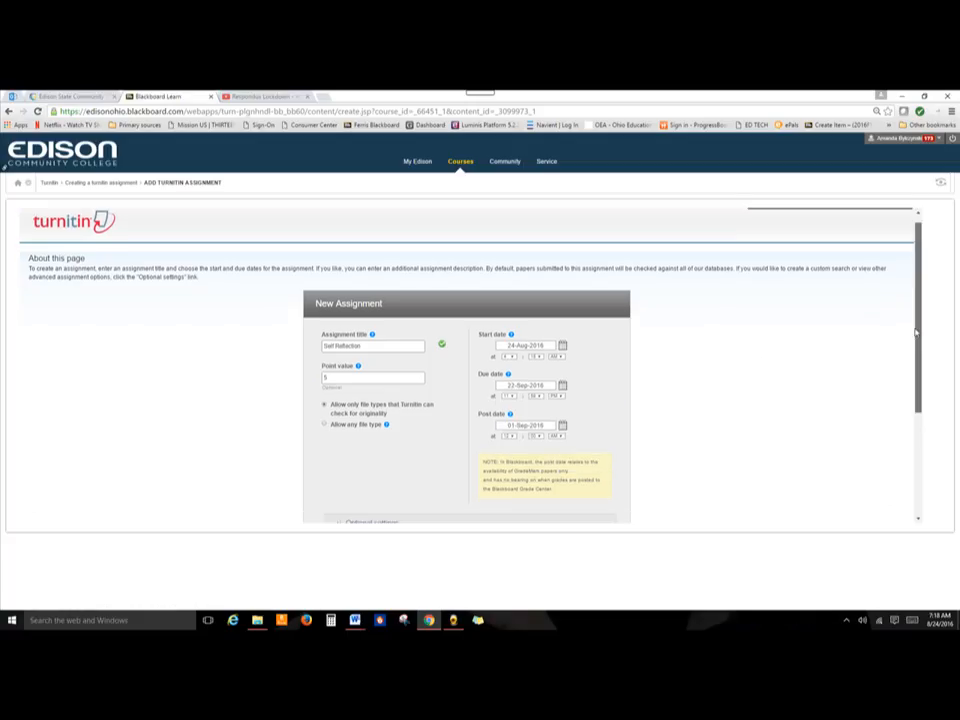
pyautogui.scroll(-2, 872, 377)
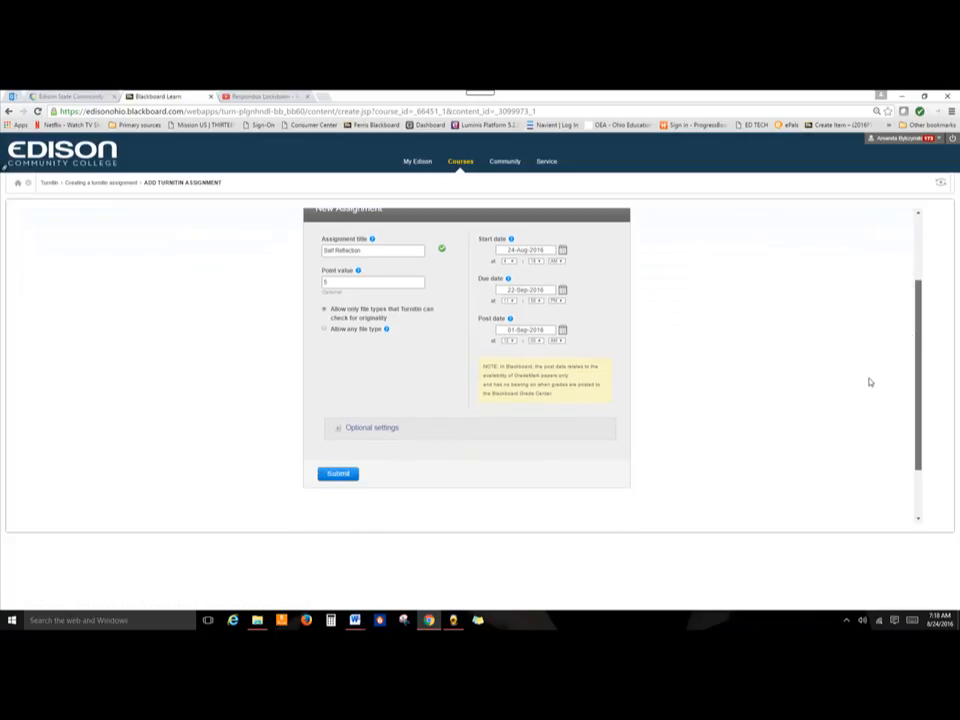
pyautogui.click(347, 425)
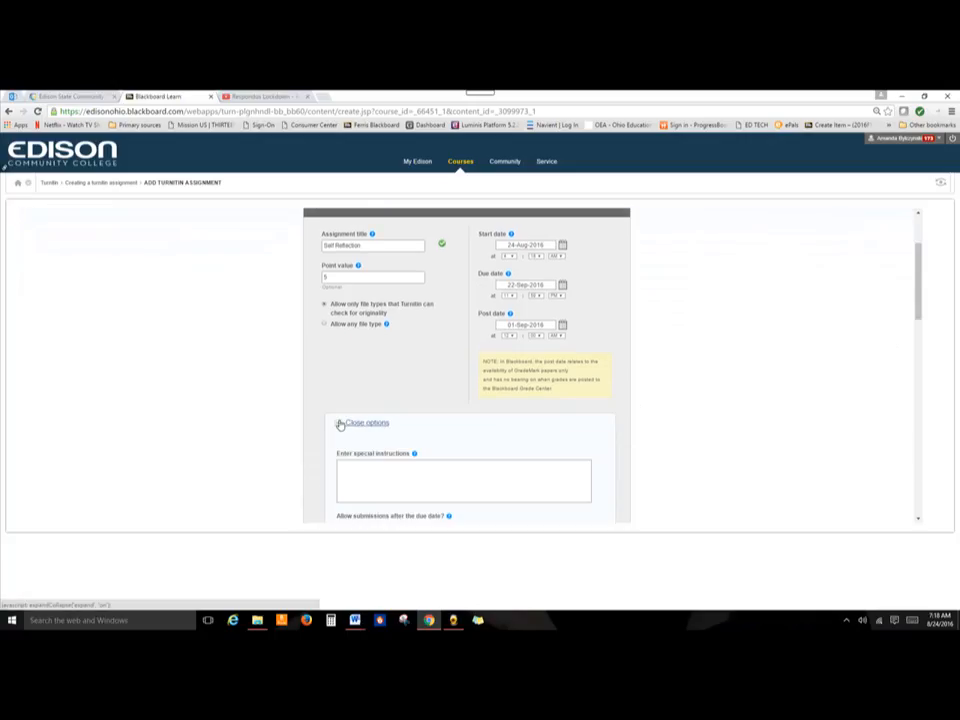
pyautogui.click(427, 470)
pyautogui.write('For this ')
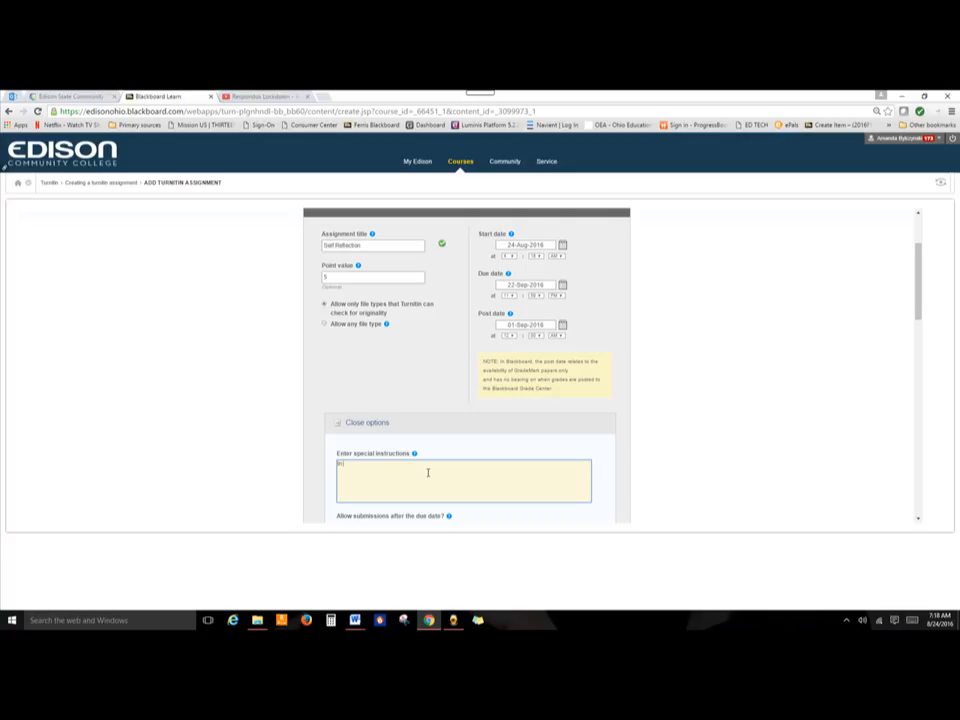
pyautogui.write('assignment, reflect o nyo')
pyautogui.press('BackSpace')
pyautogui.press('BackSpace')
pyautogui.press('BackSpace')
pyautogui.write('n progress throughout this class. Explain')
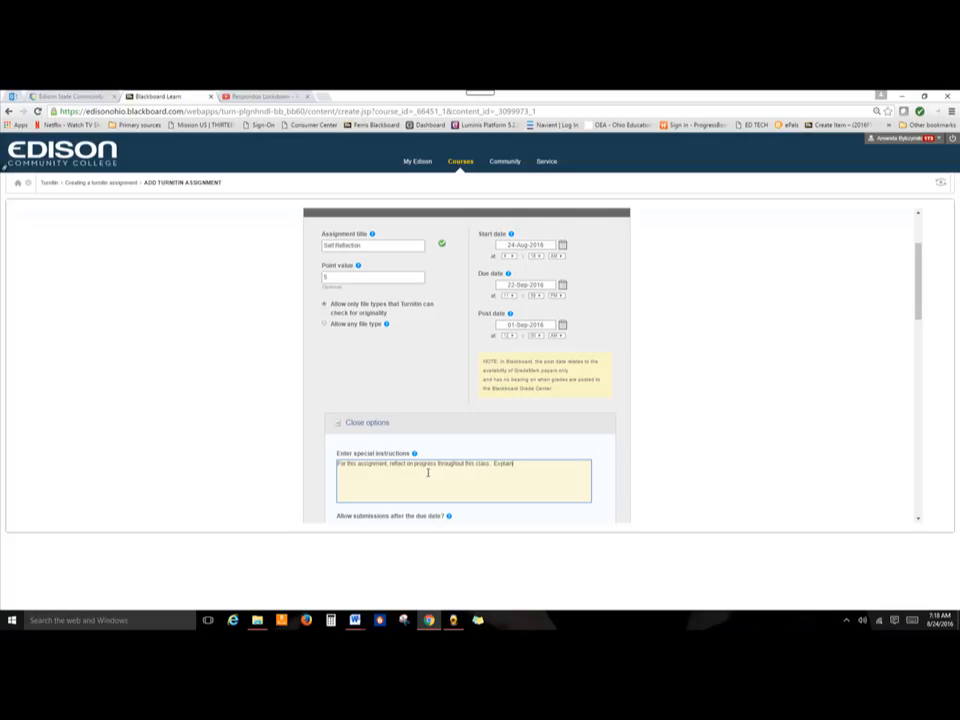
# Continue the instructions with "what you have done well, what you struggled with, what you could do better, and make a goal for the next four"
pyautogui.write(' what you ar')
pyautogui.write('have done s')
pyautogui.write('ell, what d')
pyautogui.write('ou sti')
pyautogui.write('gled with, wha')
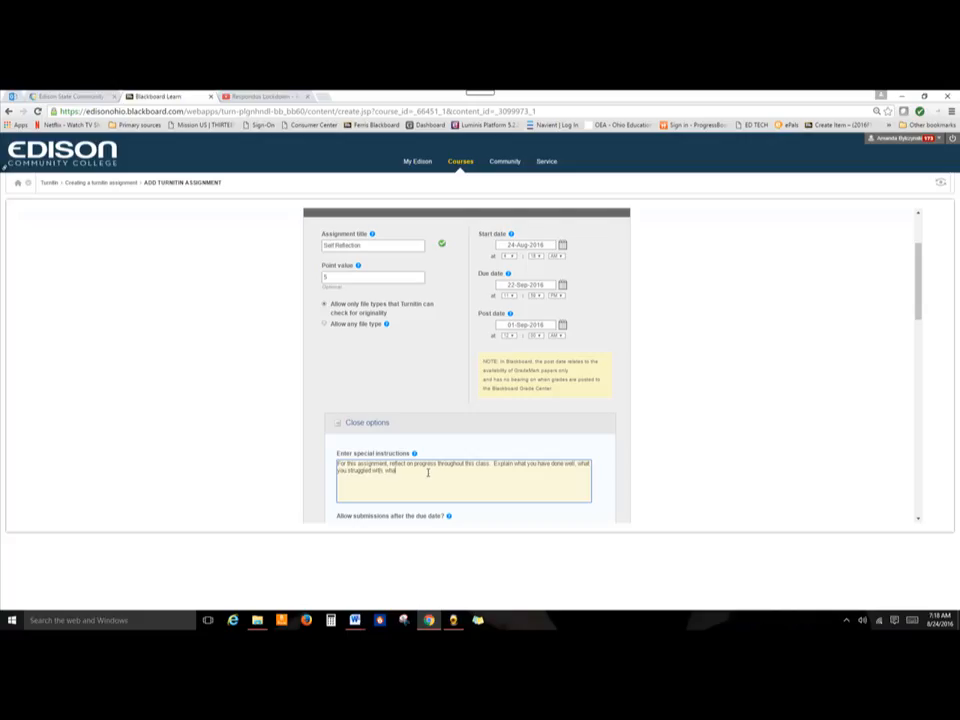
pyautogui.write('t you could do better, and make a goal for the next four')
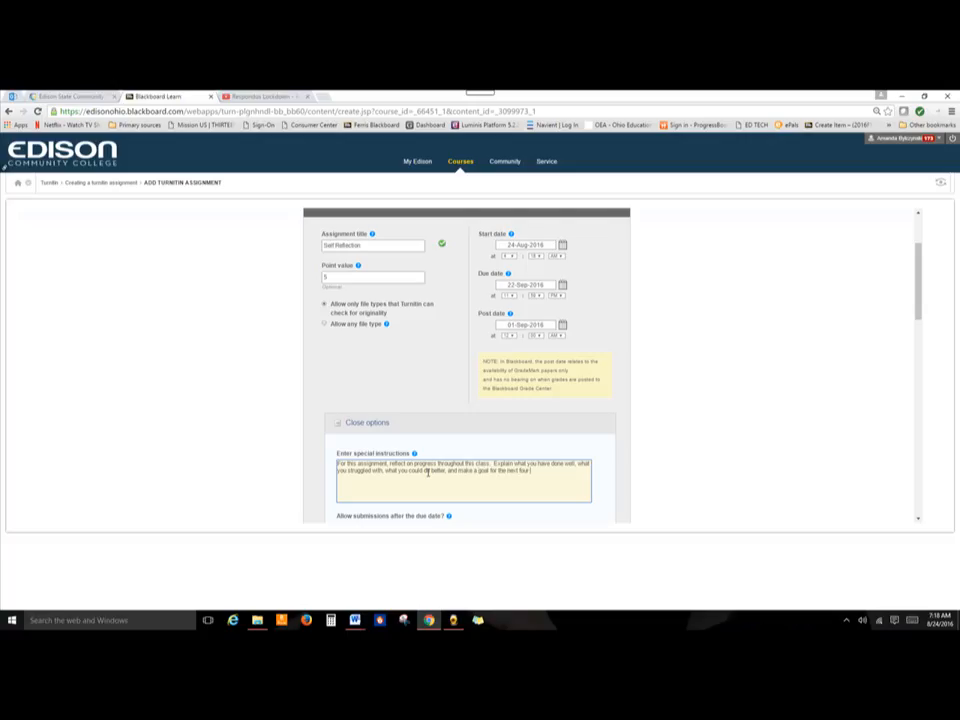
# Finish the instructions with "weeks on how you will improve your study skills. This is worth 5 points and is due September 22nd @ 11:59pm"
pyautogui.write(' weeks on how you will')
pyautogui.write(' improve')
pyautogui.write(' your stud')
pyautogui.write('y skills.  This is w')
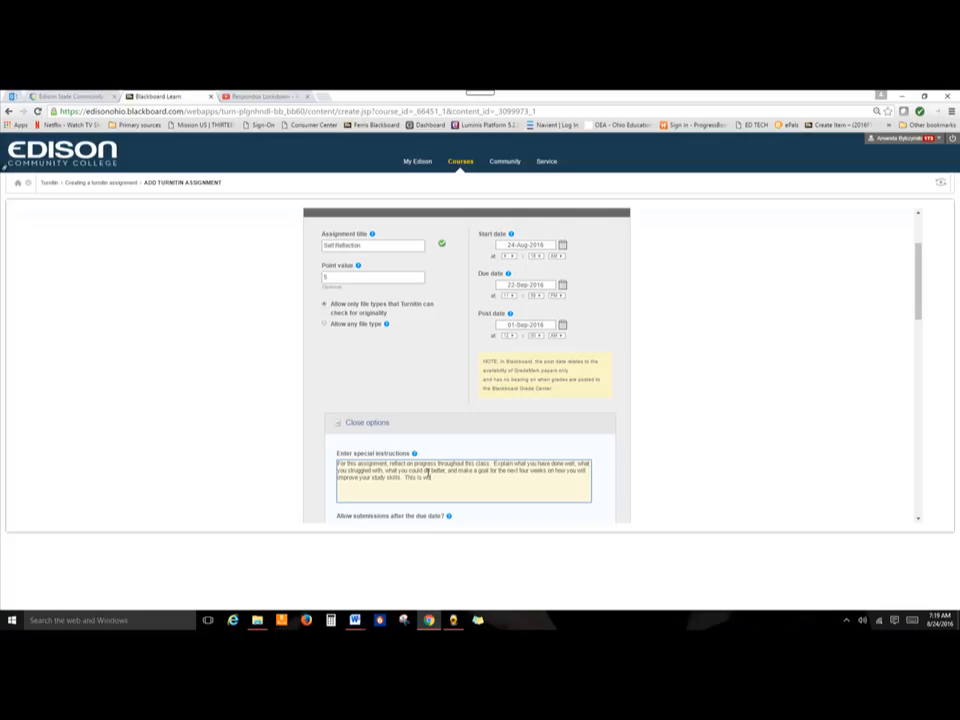
pyautogui.write('orth 5 points and is due September 22nd @ 11:59pm')
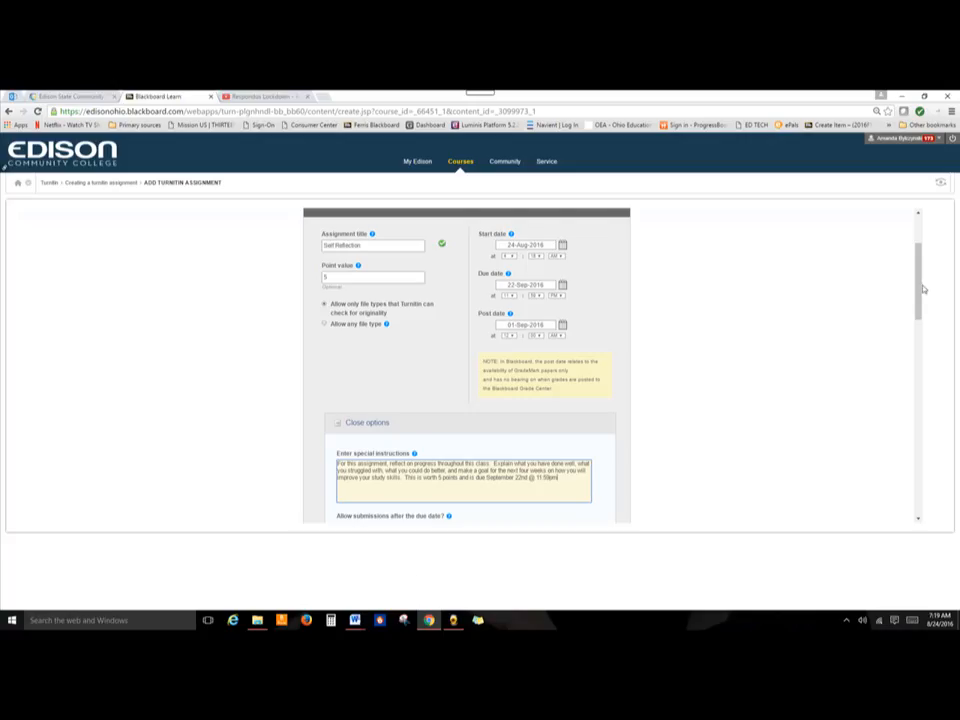
# Keep the remaining optional settings as they are, submit the Self Reflection assignment and return to the course folder
pyautogui.scroll(-2, 919, 274)
pyautogui.scroll(-4, 913, 316)
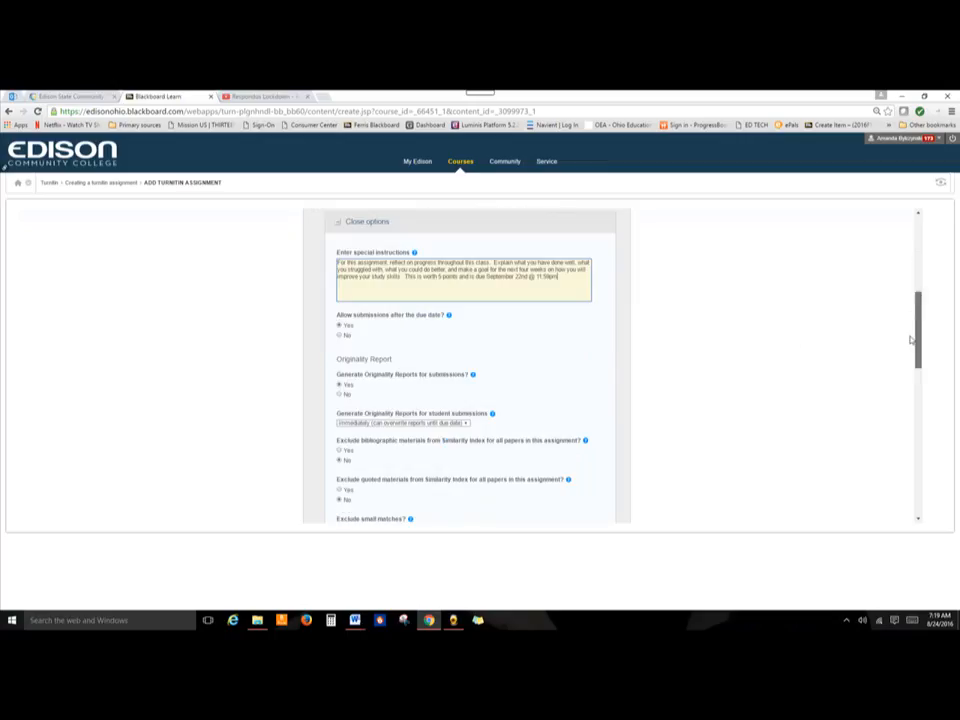
pyautogui.scroll(-8, 908, 352)
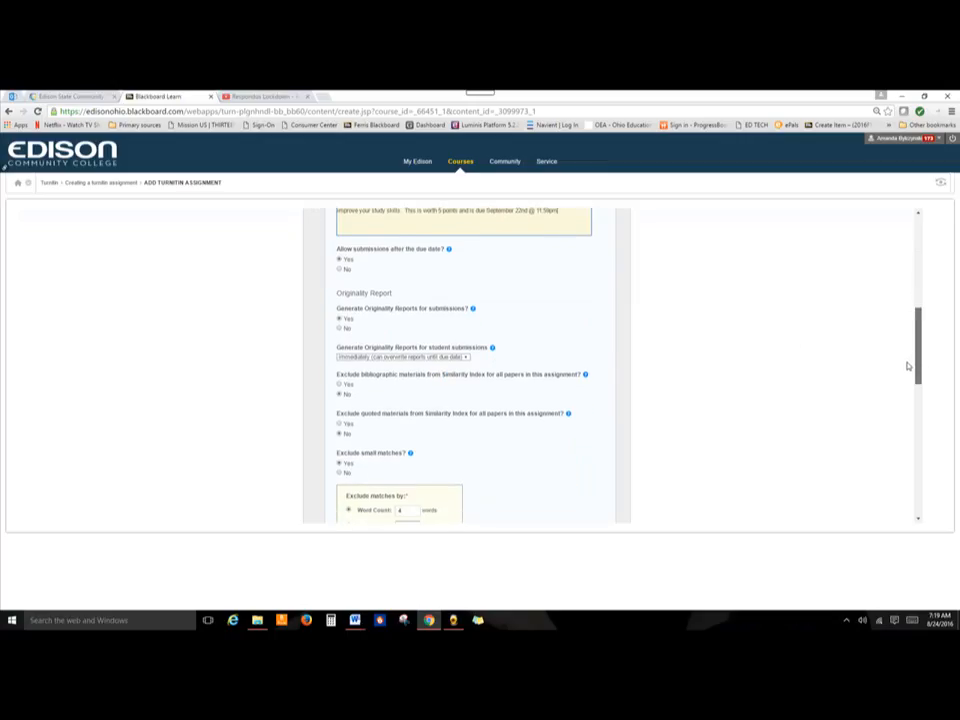
pyautogui.scroll(-3, 885, 456)
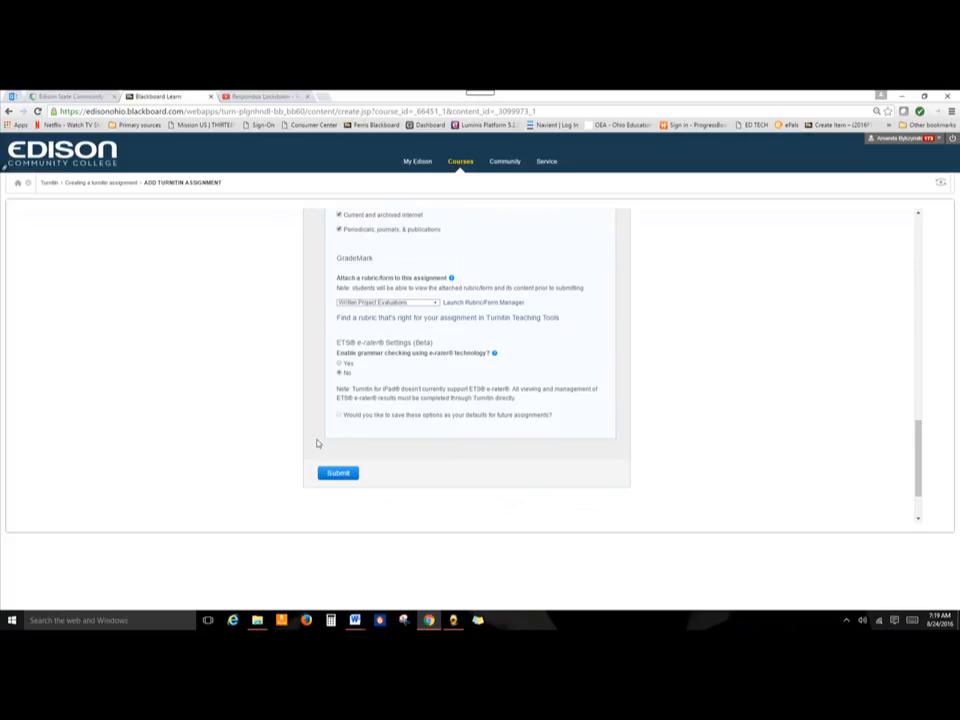
pyautogui.click(340, 474)
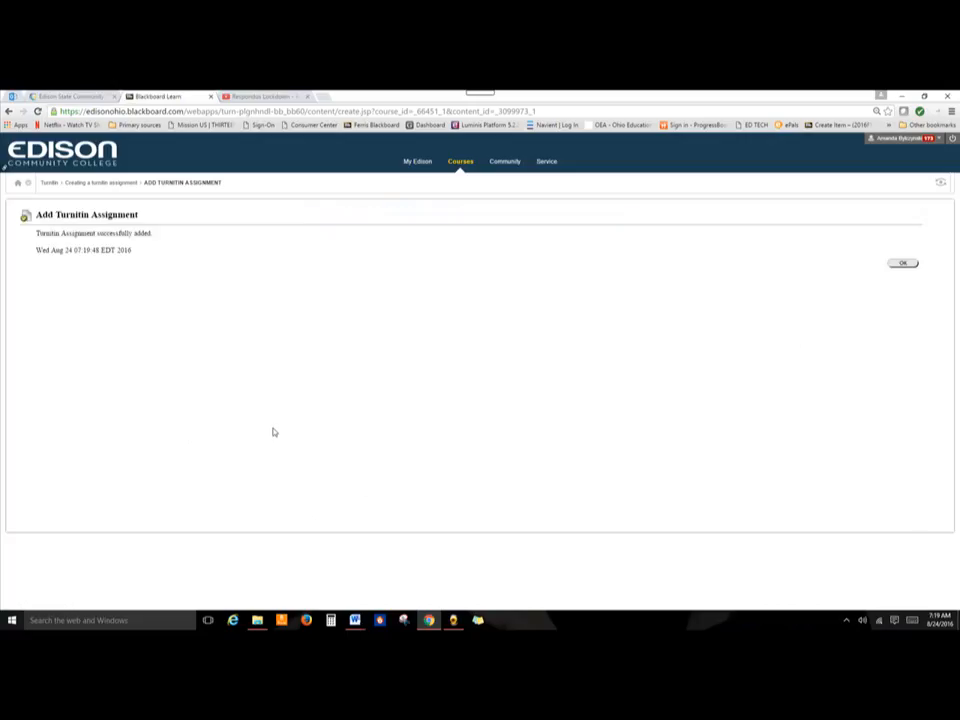
pyautogui.click(910, 265)
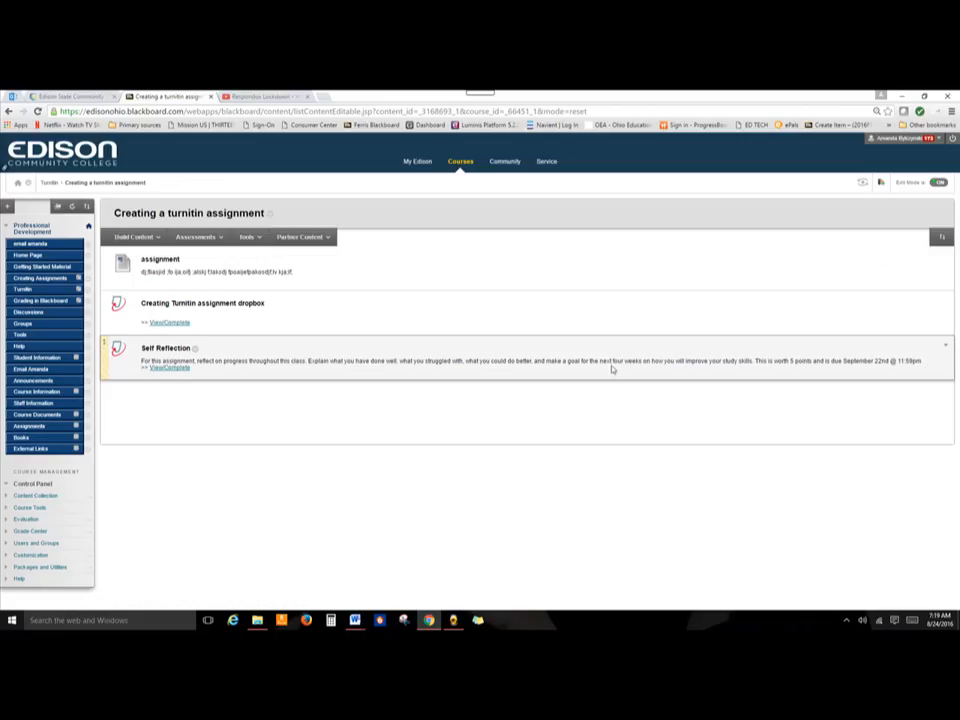
# Show the types of content that can be built in the course folder
pyautogui.click(135, 237)
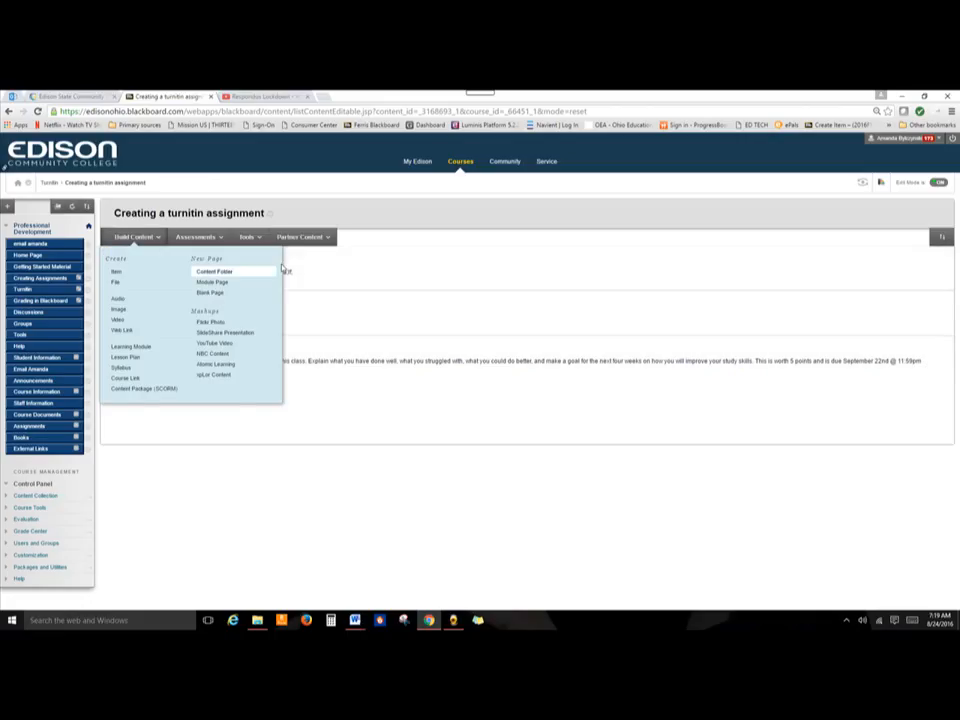